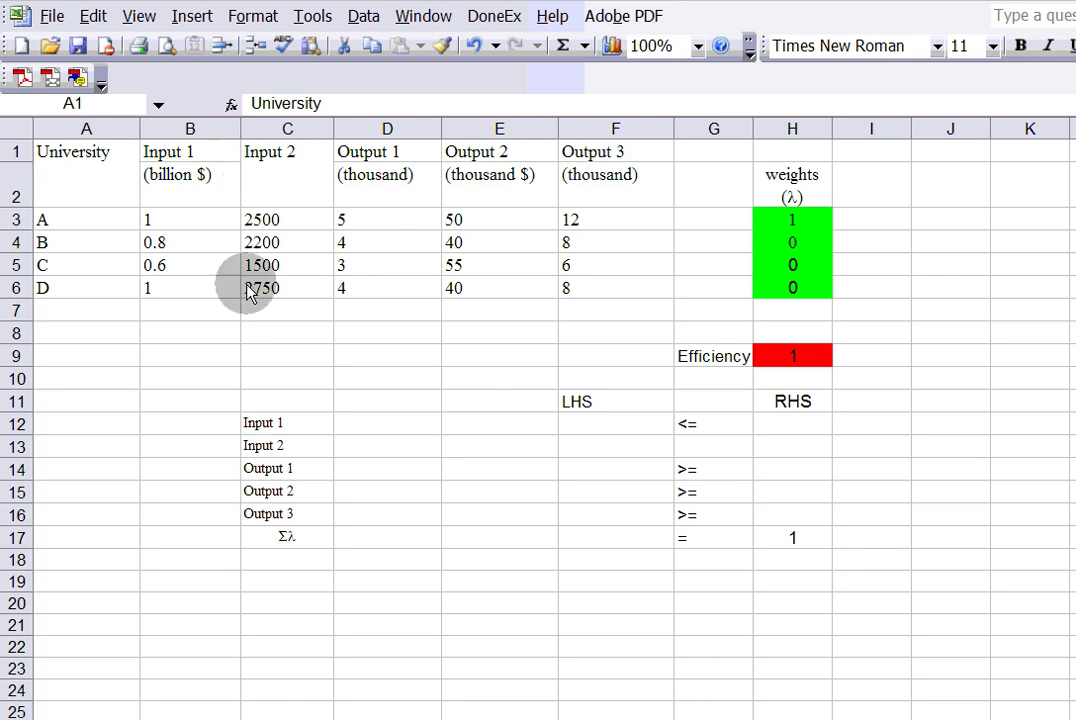
Enter a weight of 1 for universities B, C and D.
click(797, 222)
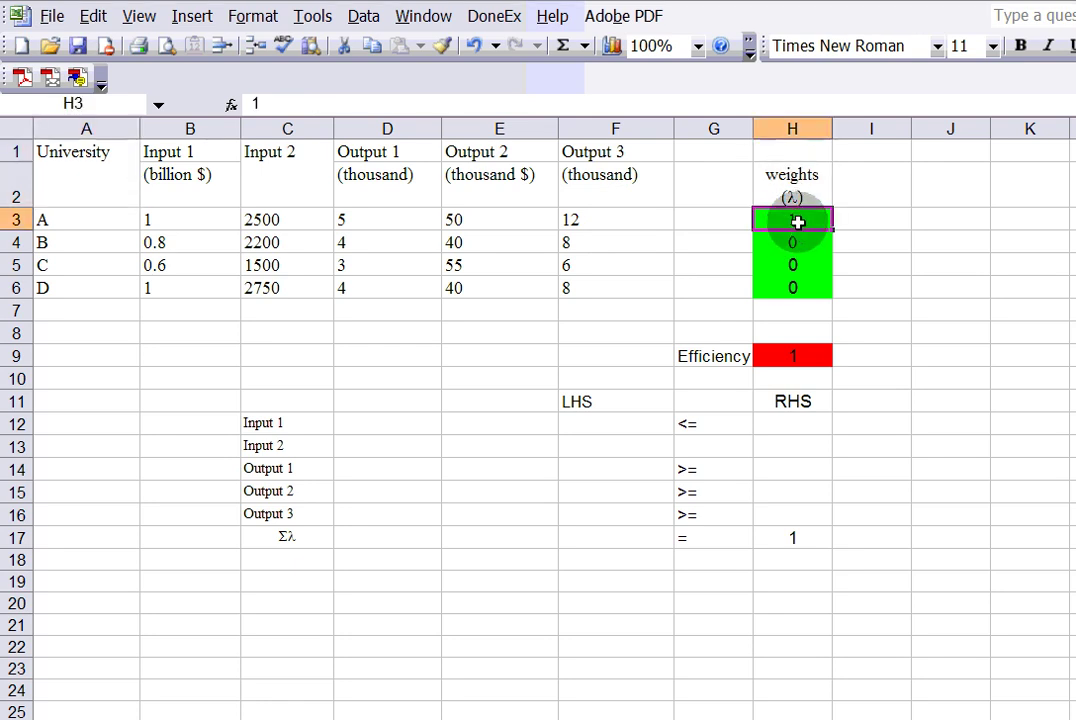
click(803, 242)
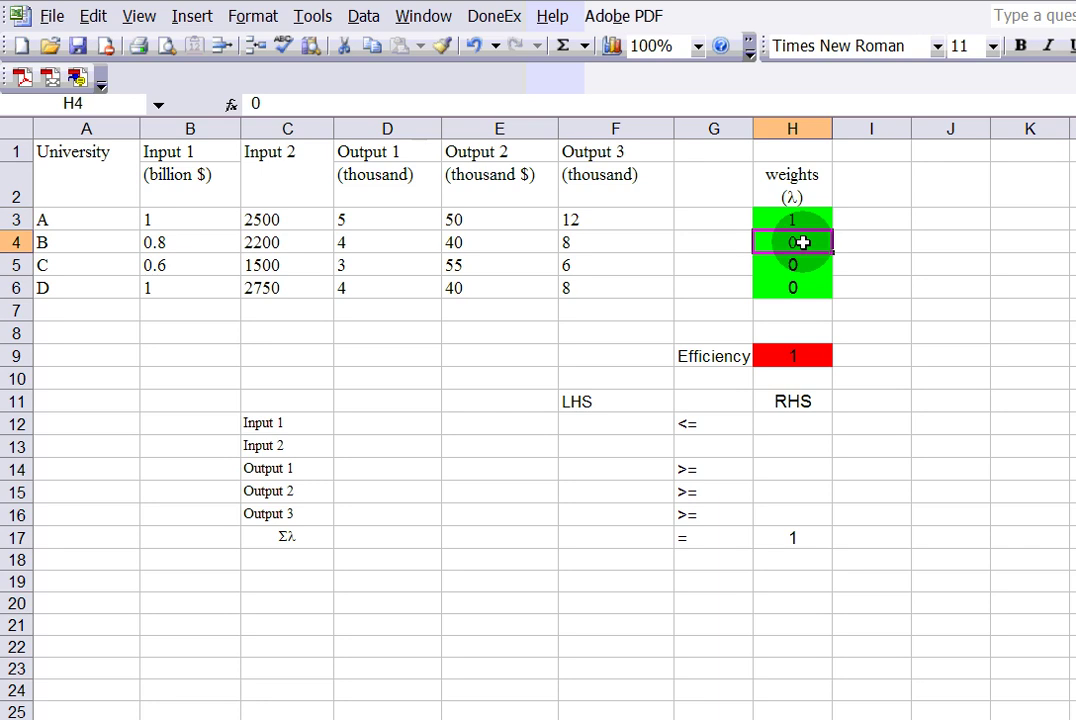
text(1)
click(797, 265)
text(1)
click(800, 289)
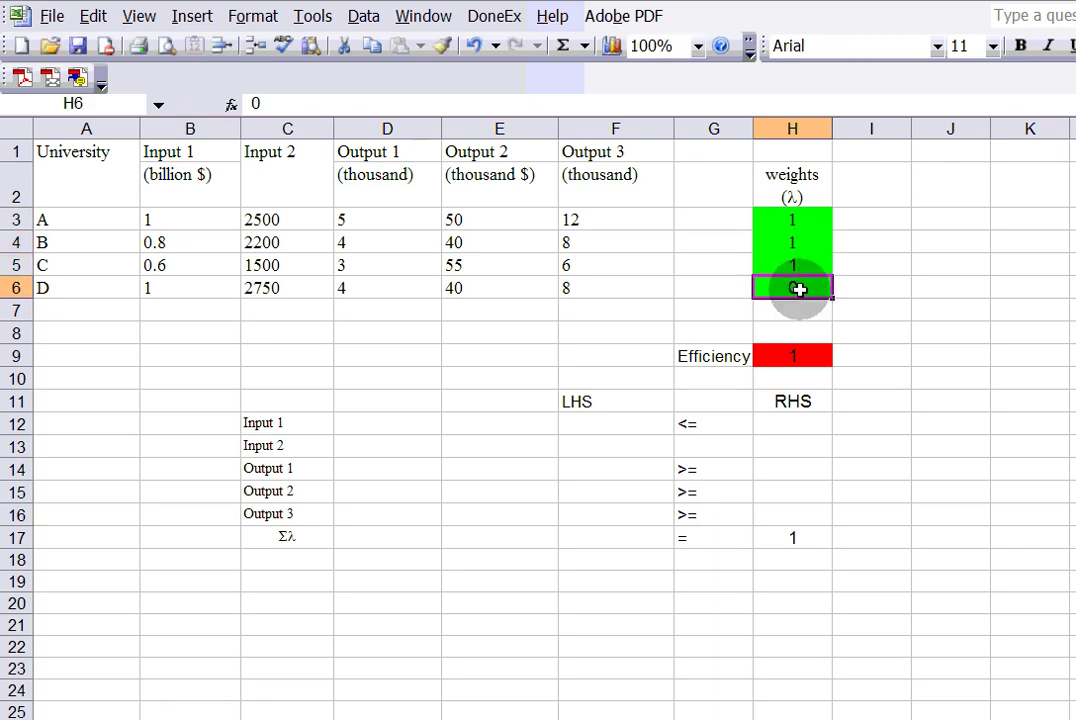
text(1)
click(797, 357)
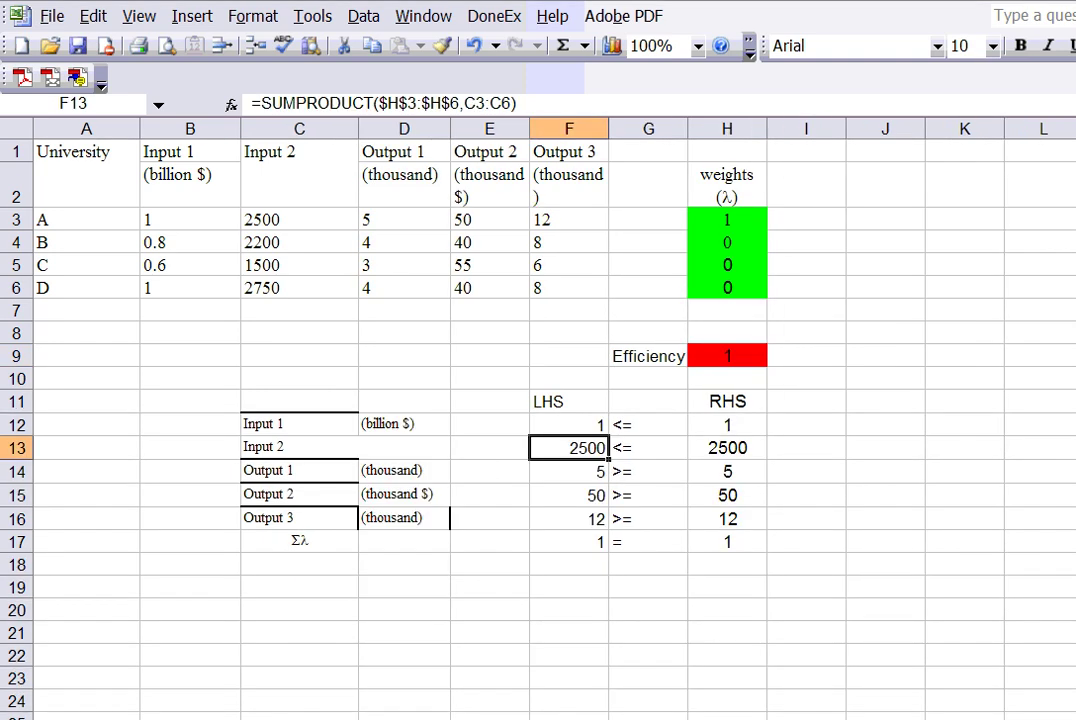
Set the B, C and D weights in H4:H6 to 1, then select all four weights H3:H6.
click(733, 240)
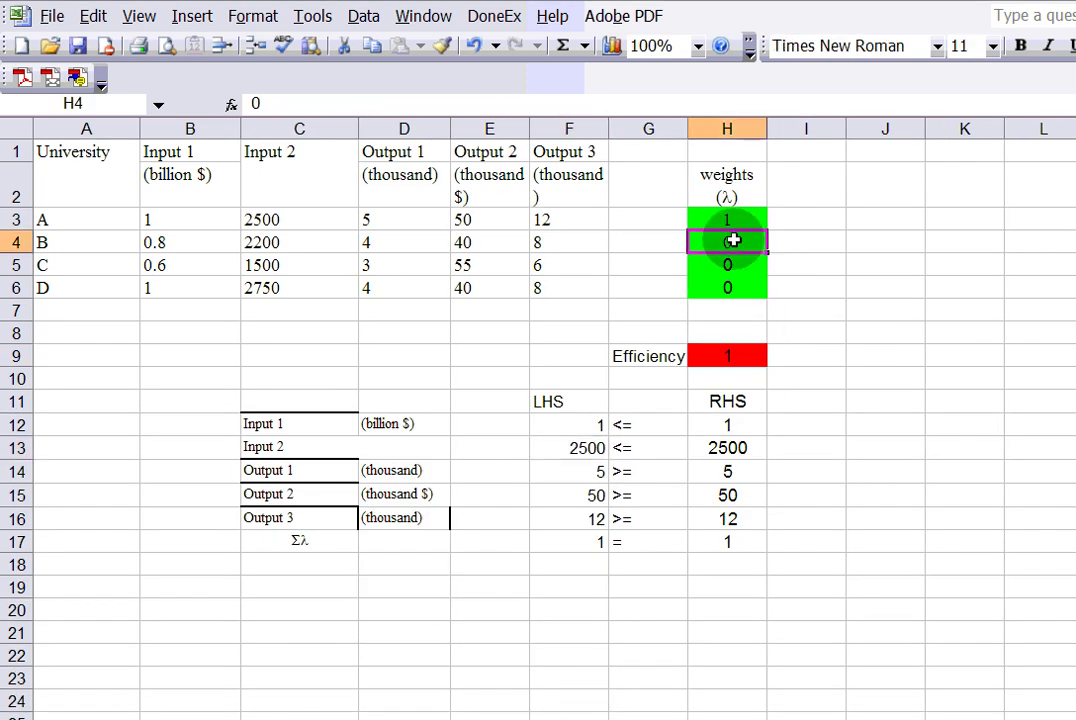
text(1)
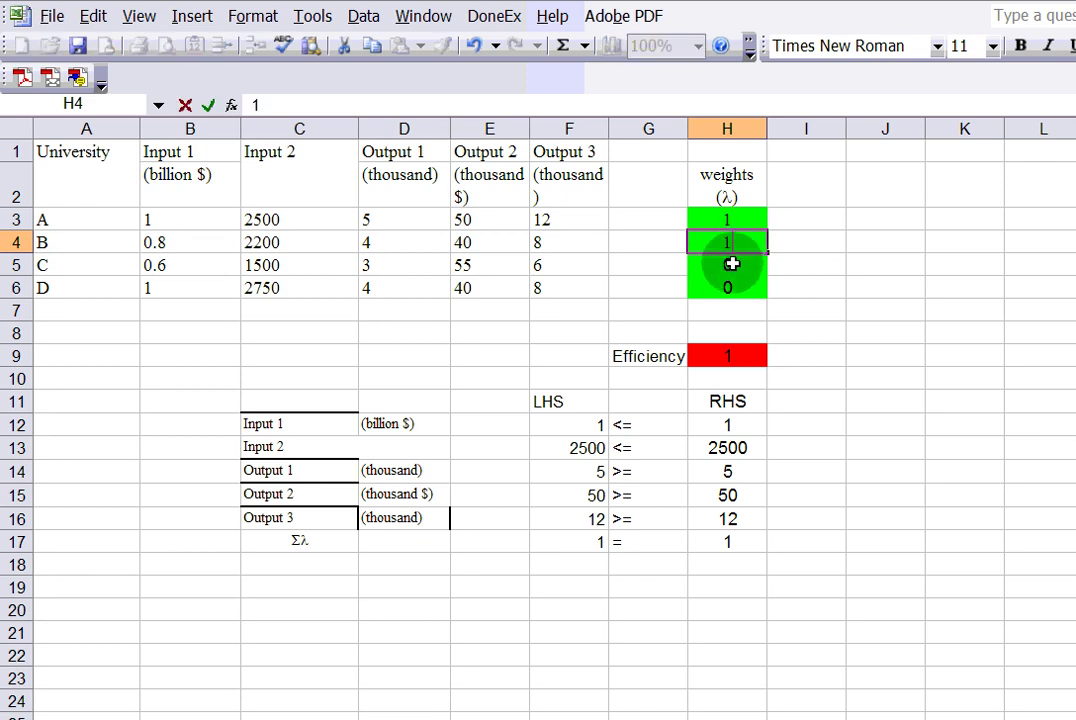
click(733, 264)
text(1)
click(730, 287)
text(1)
click(770, 309)
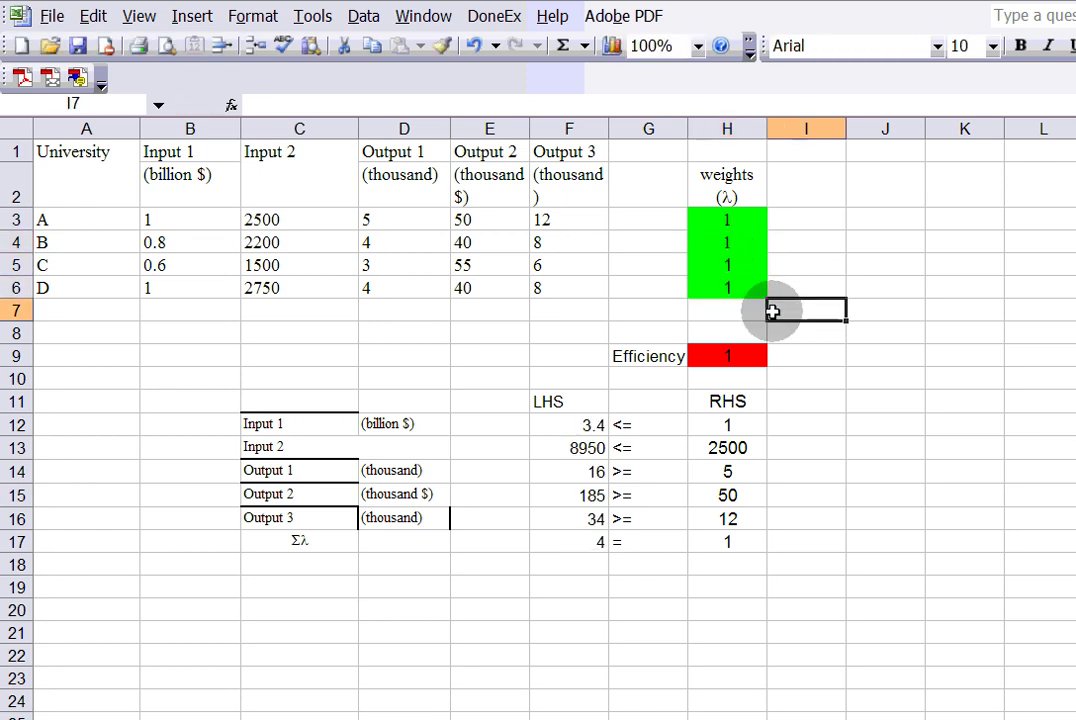
drag(720, 225, 720, 292)
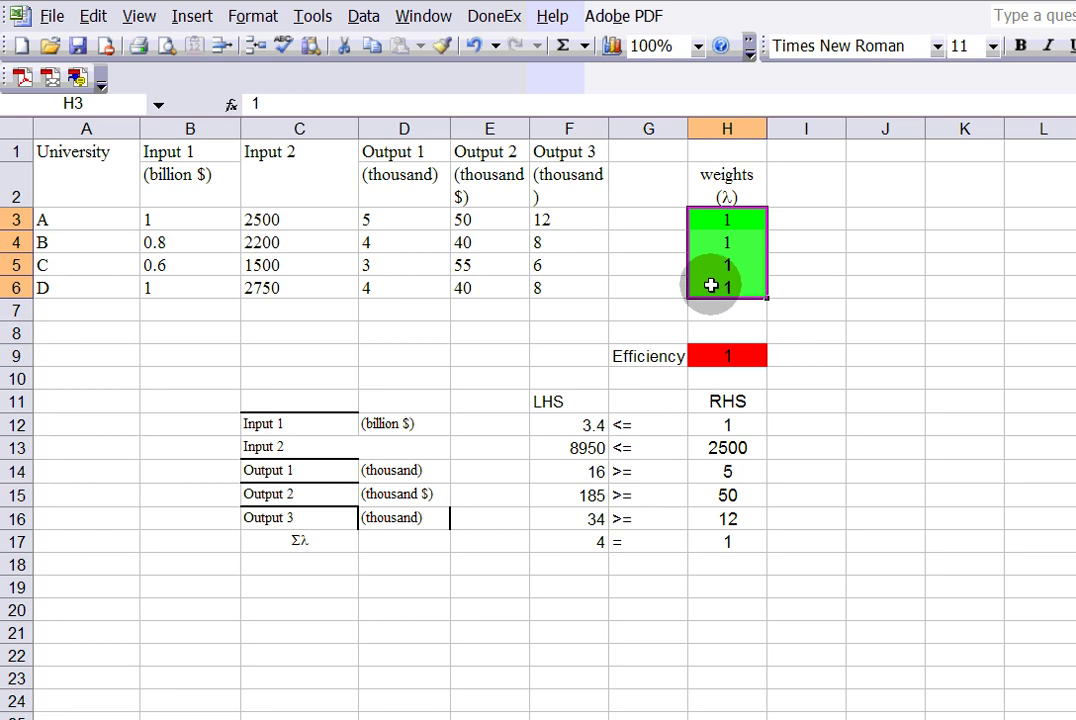
Change the efficiency value in H9 to 2.
click(736, 352)
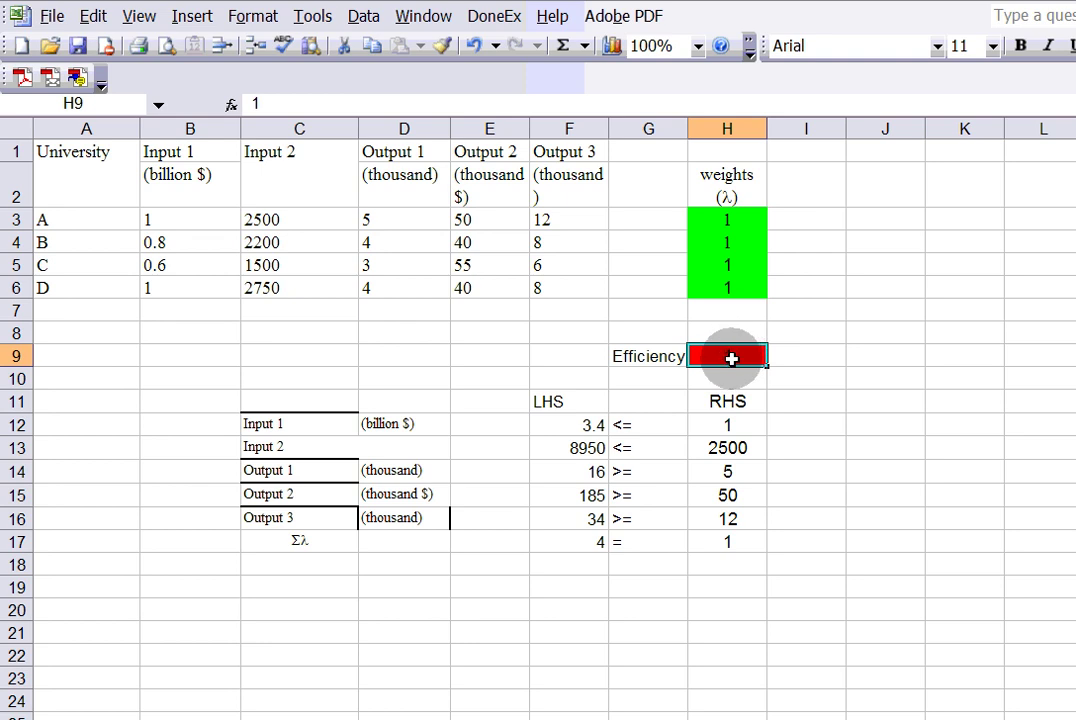
text(2)
click(800, 362)
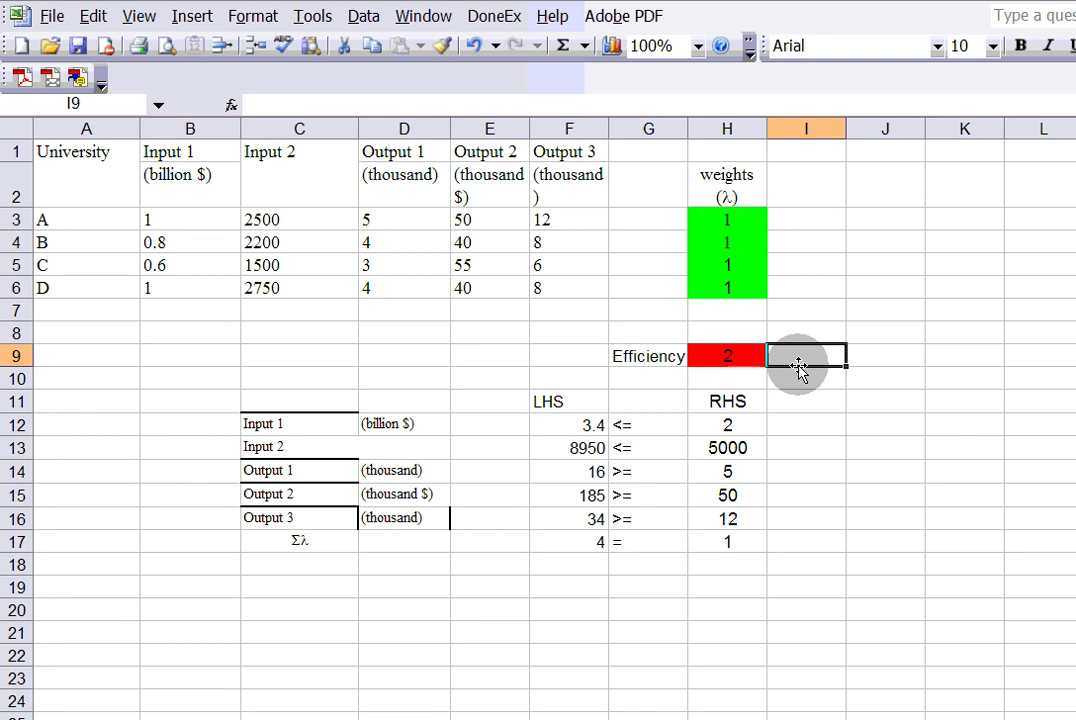
click(716, 356)
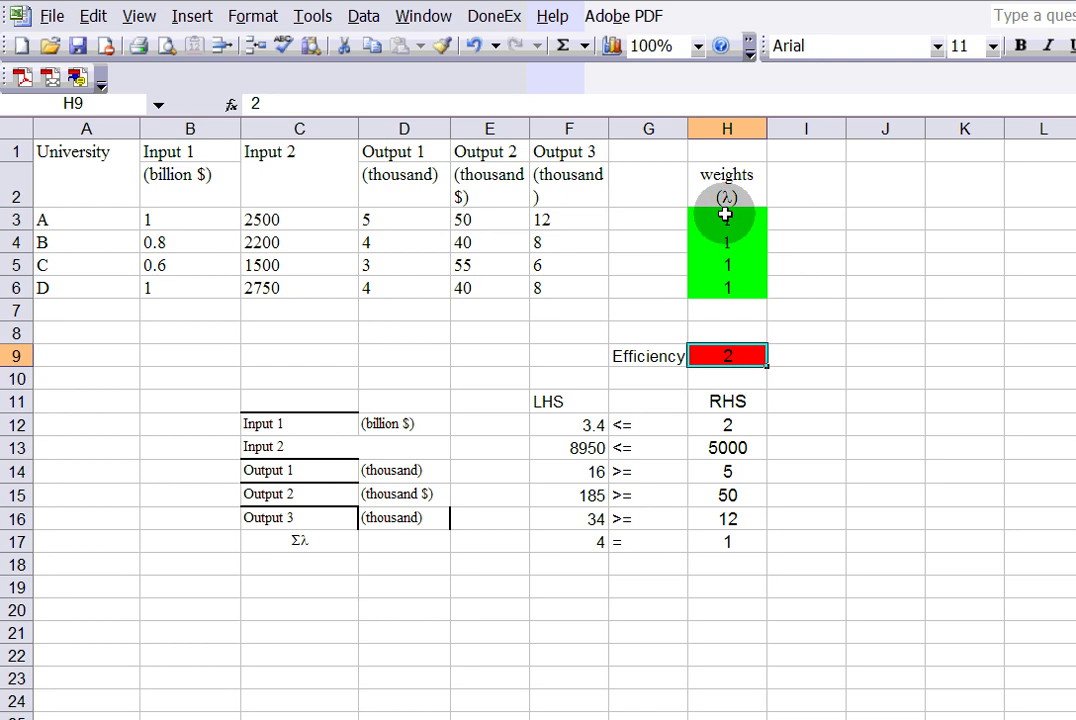
drag(725, 214, 725, 288)
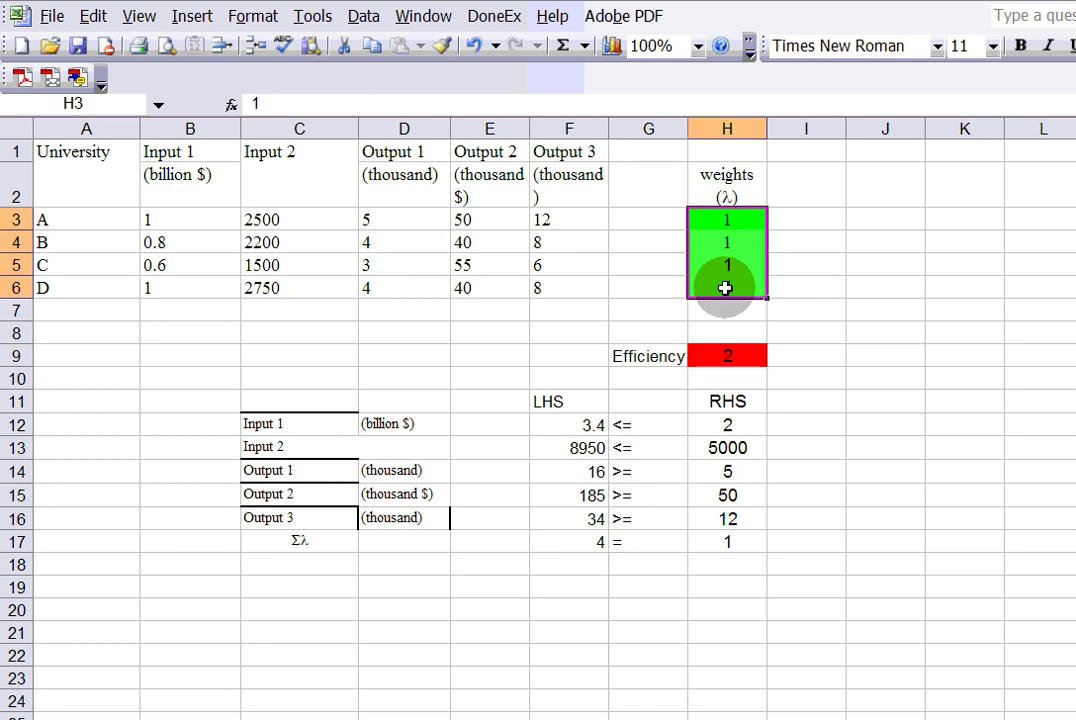
click(723, 355)
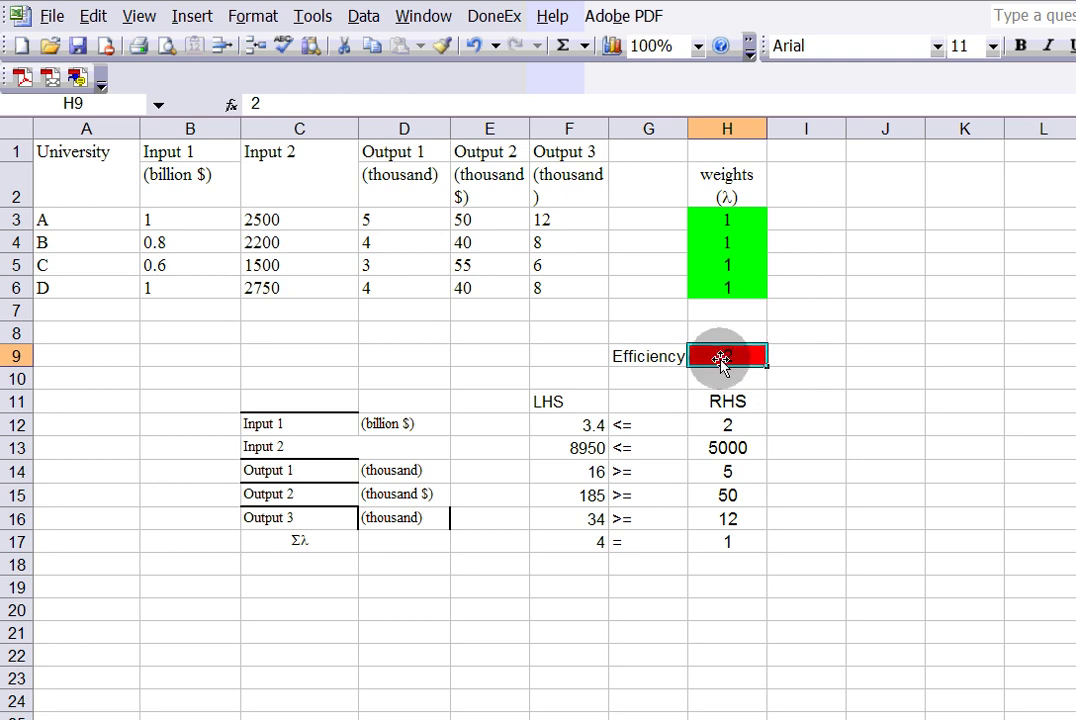
click(566, 425)
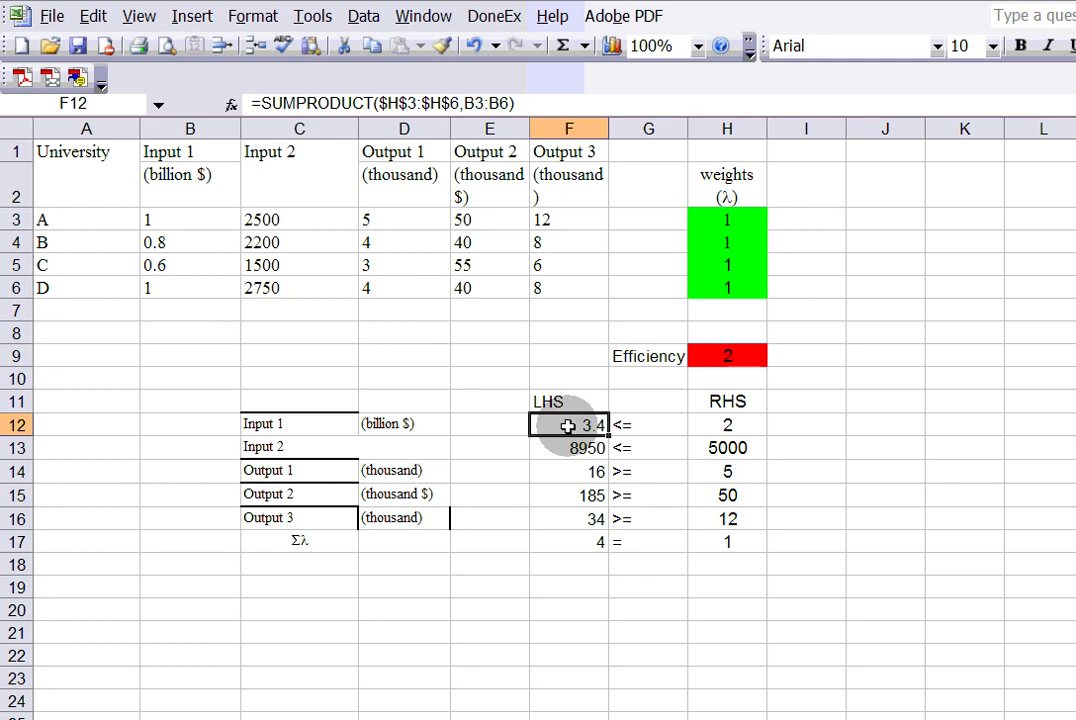
Clear the existing formula in the Input 1 LHS cell F12.
double_click(566, 425)
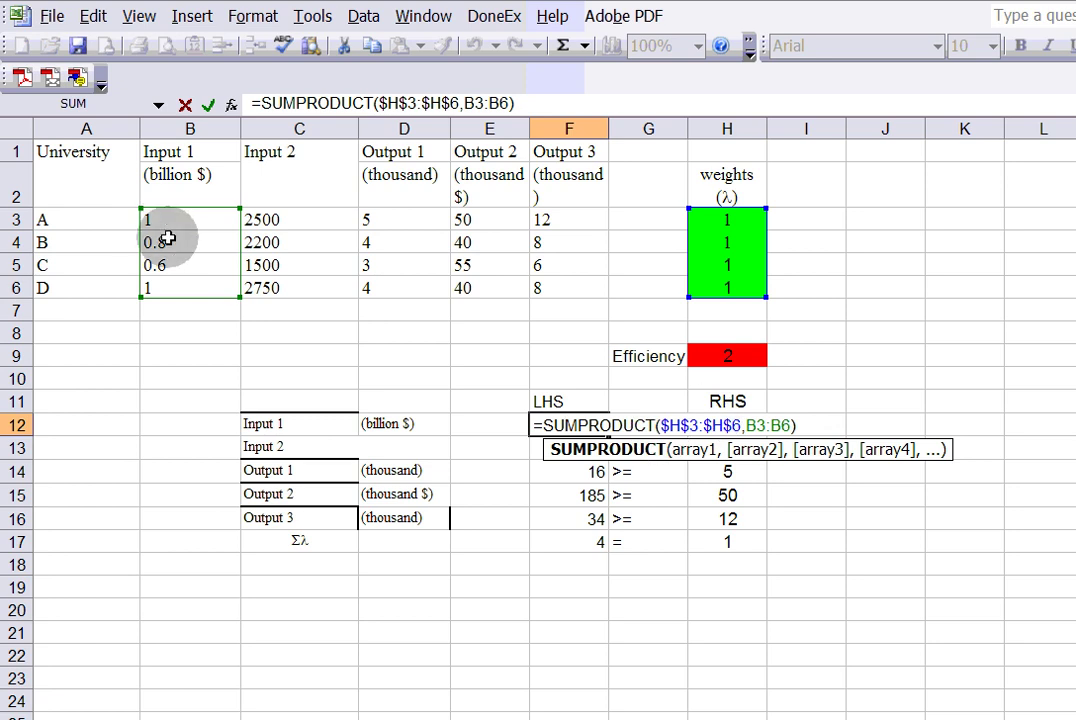
click(797, 424)
key(BackSpace)
key(BackSpace)
key(BackSpace)
key(BackSpace)
key(BackSpace)
key(BackSpace)
key(BackSpace)
key(BackSpace)
key(BackSpace)
key(BackSpace)
key(BackSpace)
key(BackSpace)
key(BackSpace)
key(BackSpace)
key(BackSpace)
key(BackSpace)
key(BackSpace)
key(BackSpace)
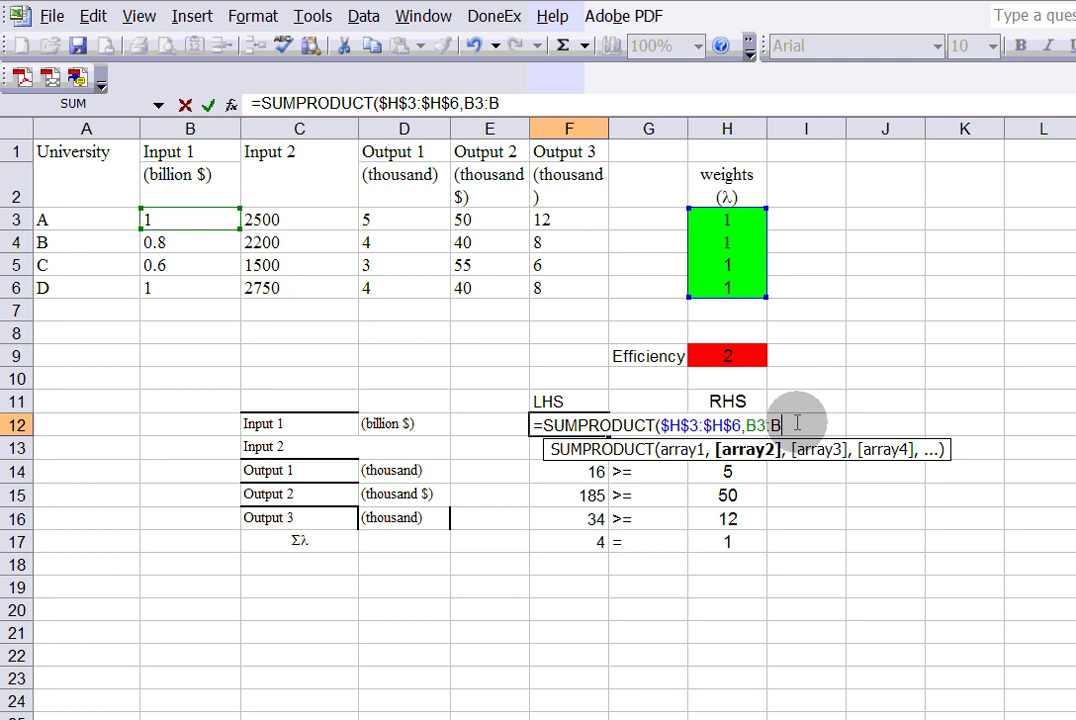
key(BackSpace)
key(BackSpace)
key(BackSpace)
key(BackSpace)
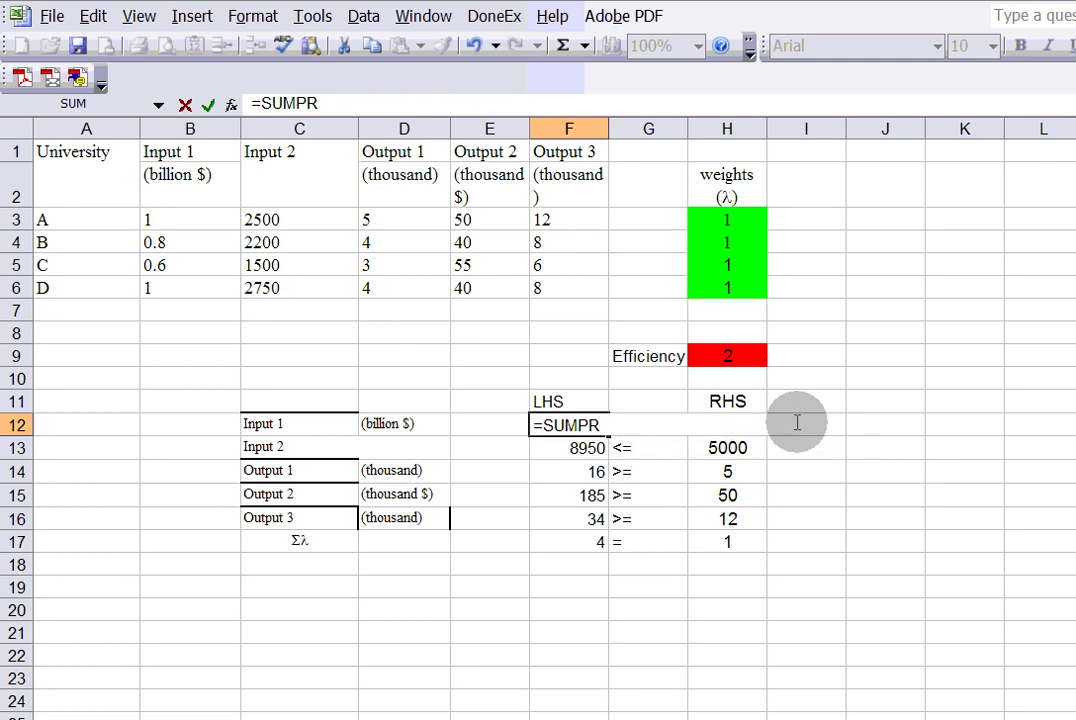
text(duct()
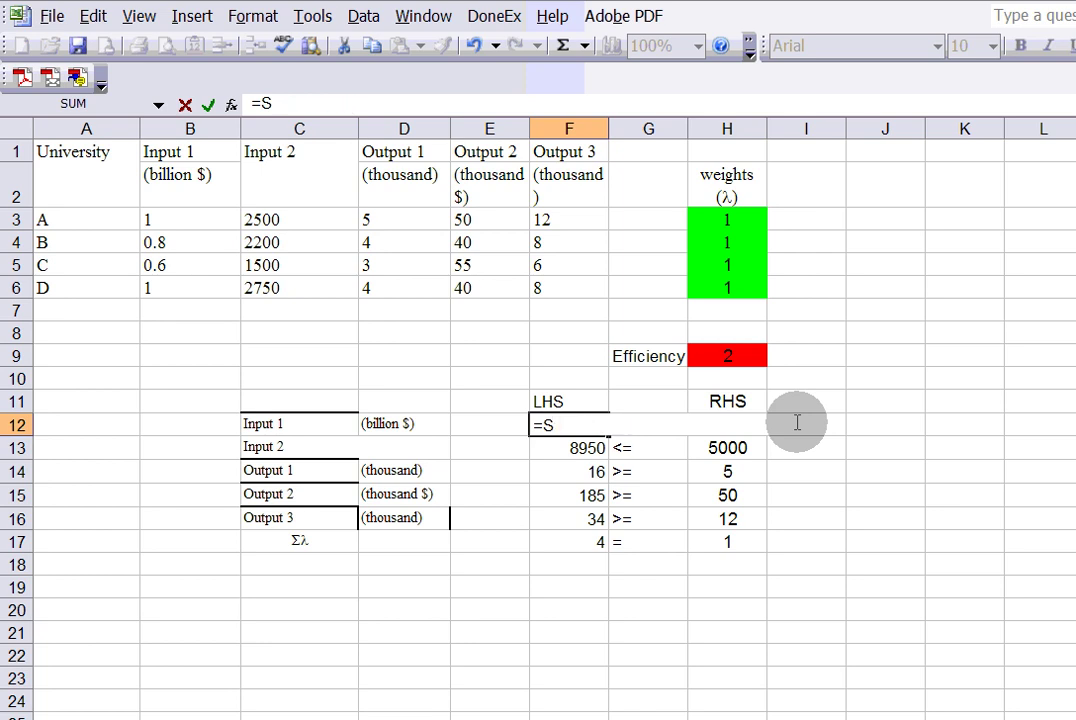
key(BackSpace)
key(BackSpace)
Enter =SUMPRODUCT(B3:B6,H3:H6) in F12.
text(=sumproduct)
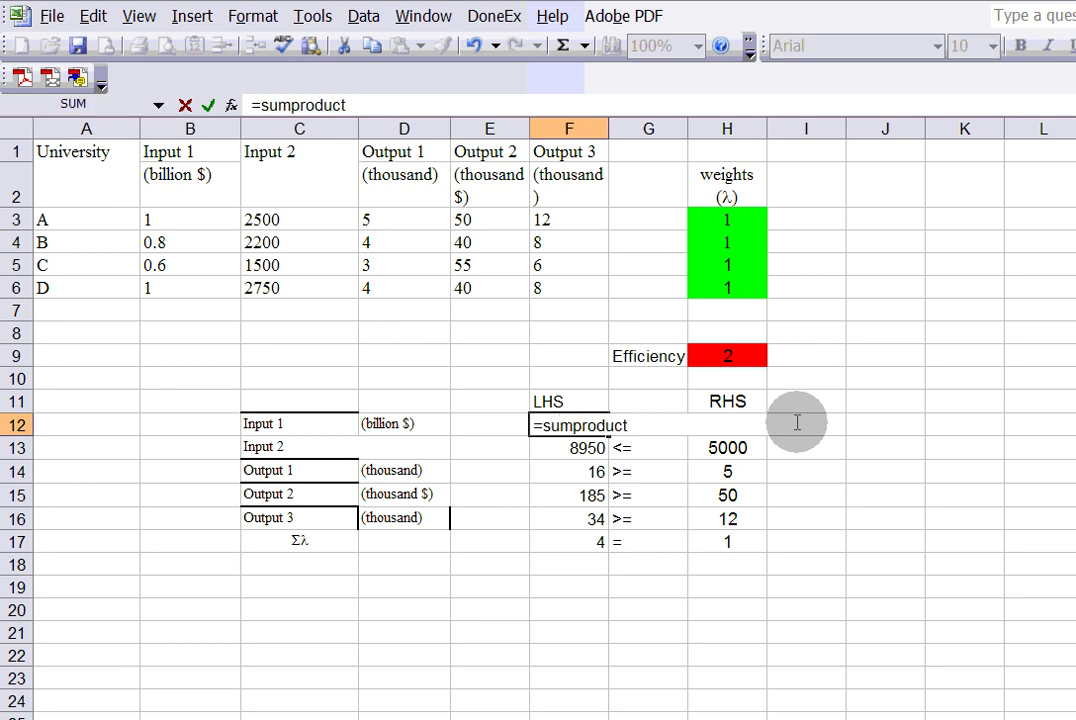
text(()
click(189, 220)
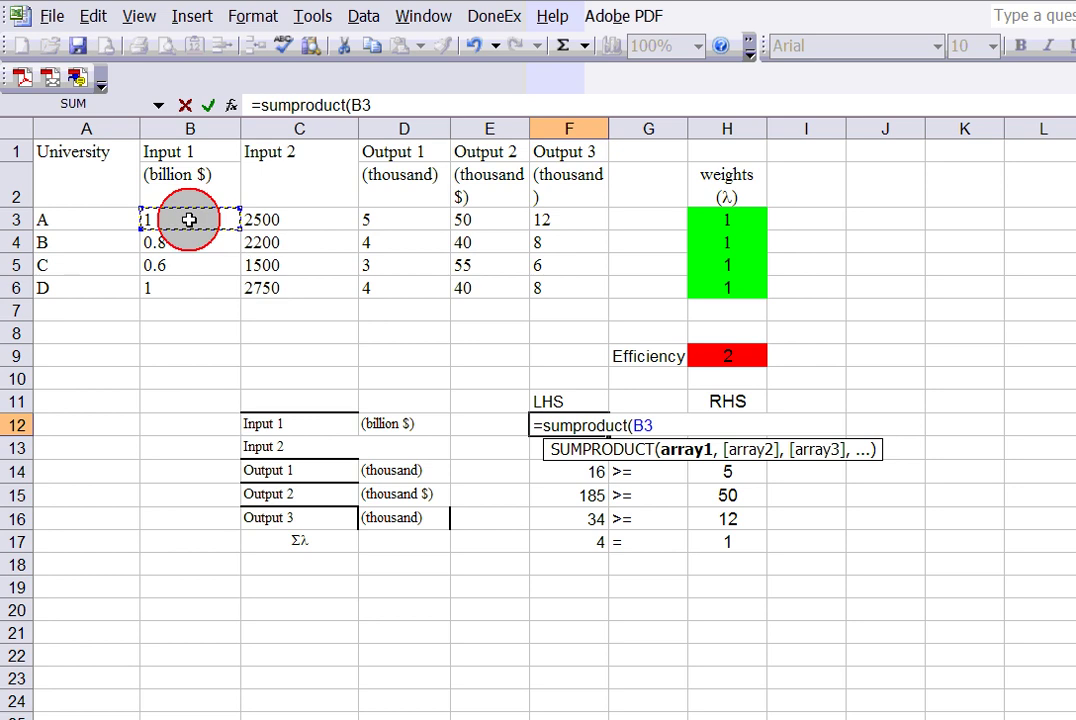
drag(189, 220, 189, 287)
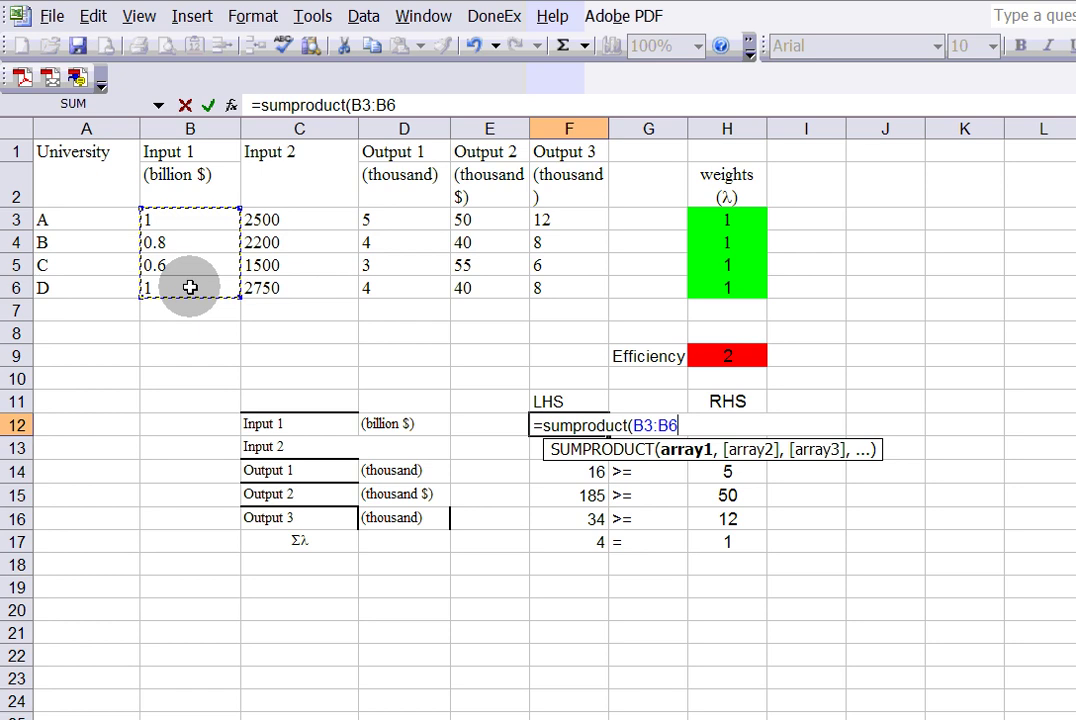
text(,)
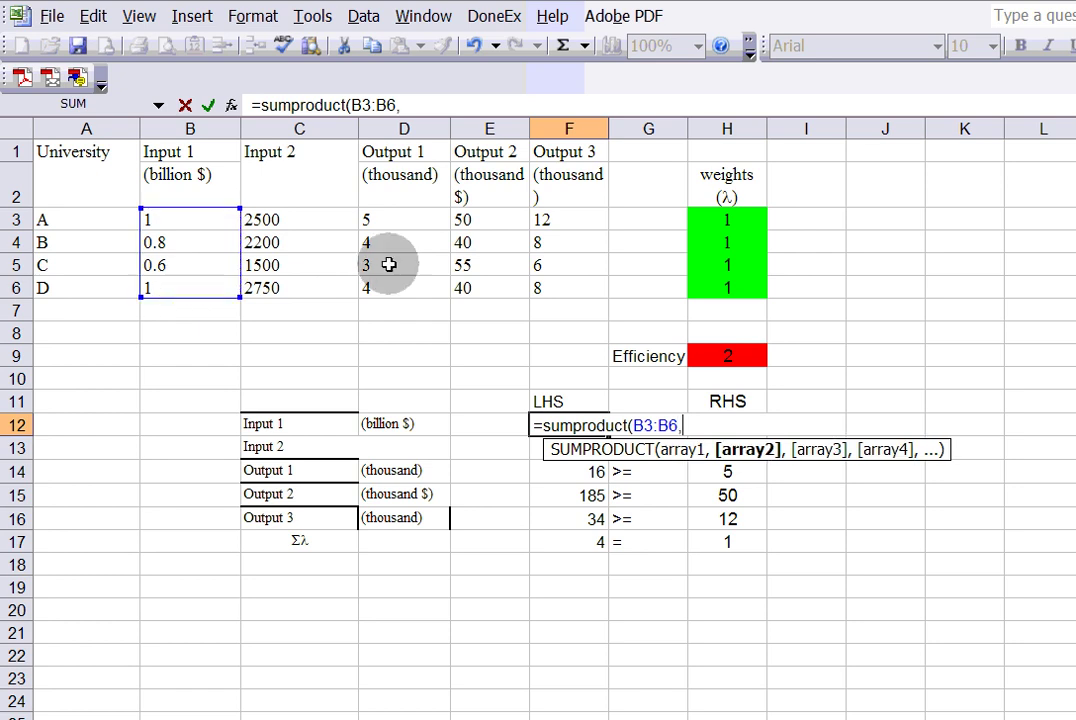
drag(711, 222, 710, 292)
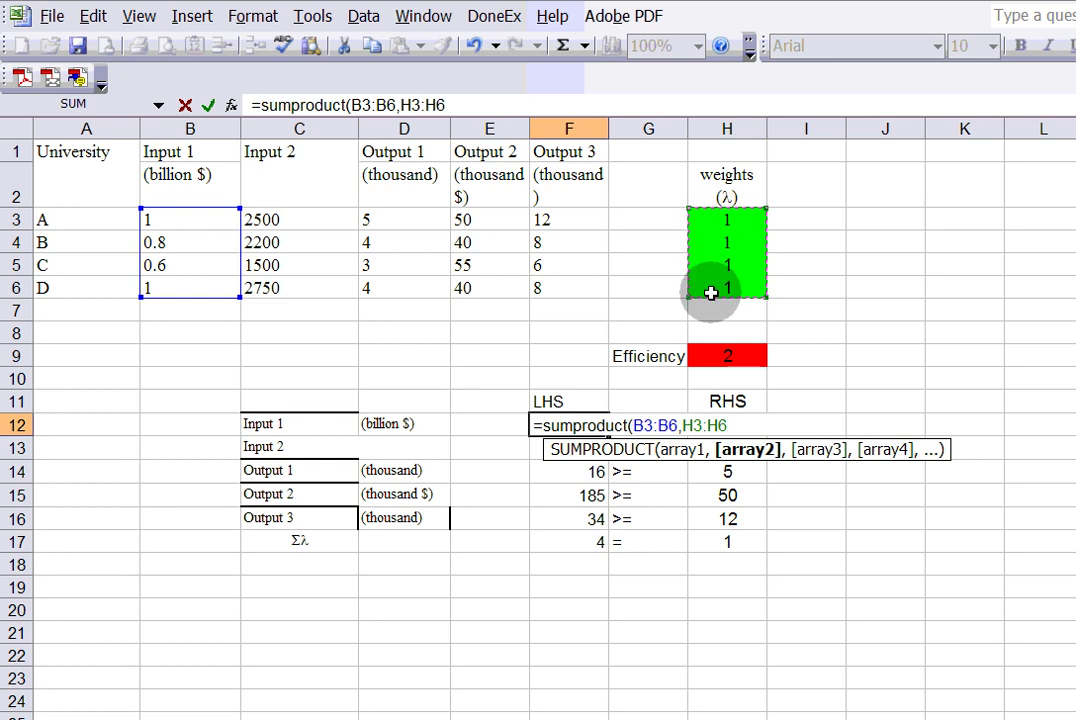
text())
key(Return)
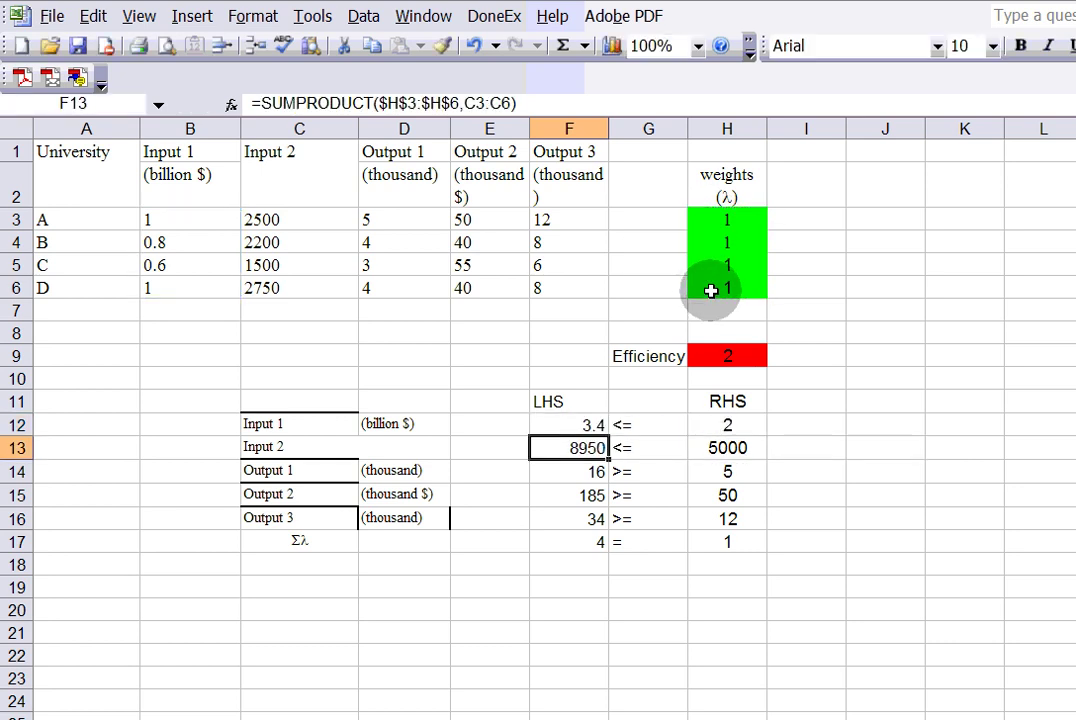
Review the LHS formulas in F13 and F14 and the Input 1 RHS in H12.
double_click(566, 448)
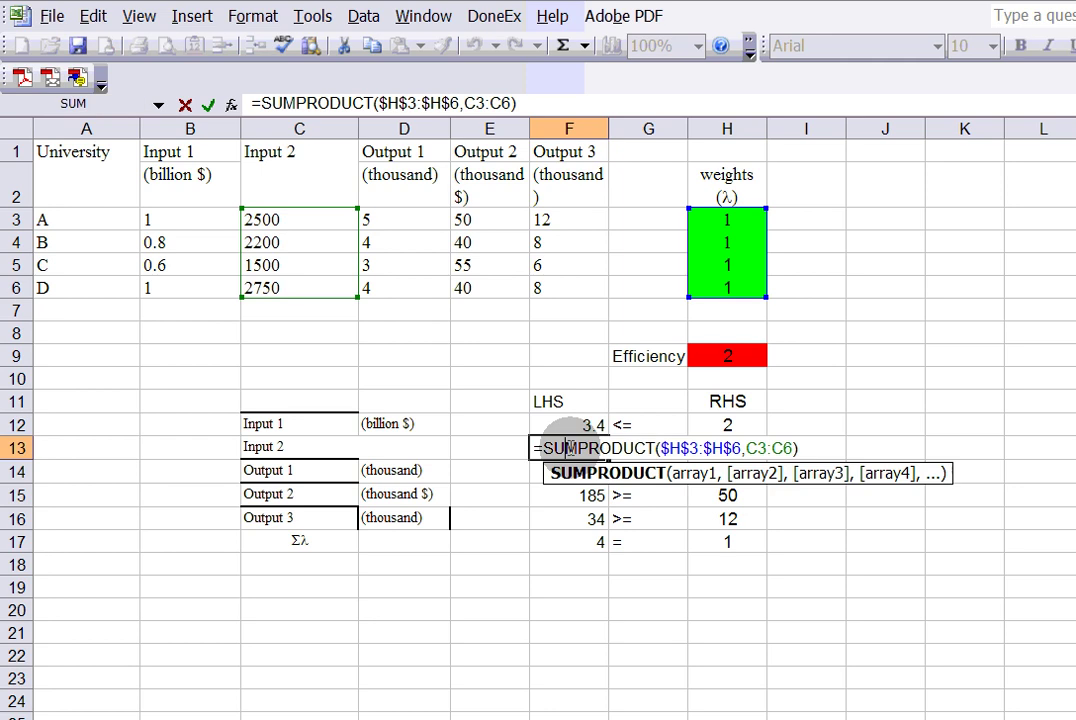
key(Escape)
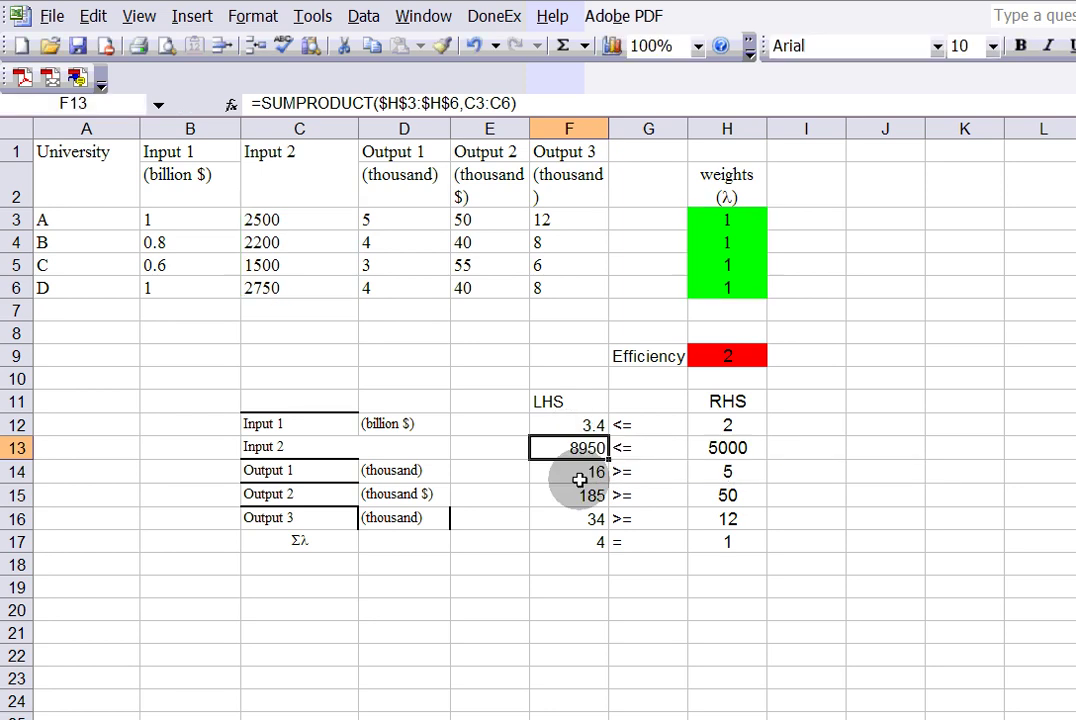
click(567, 474)
double_click(566, 472)
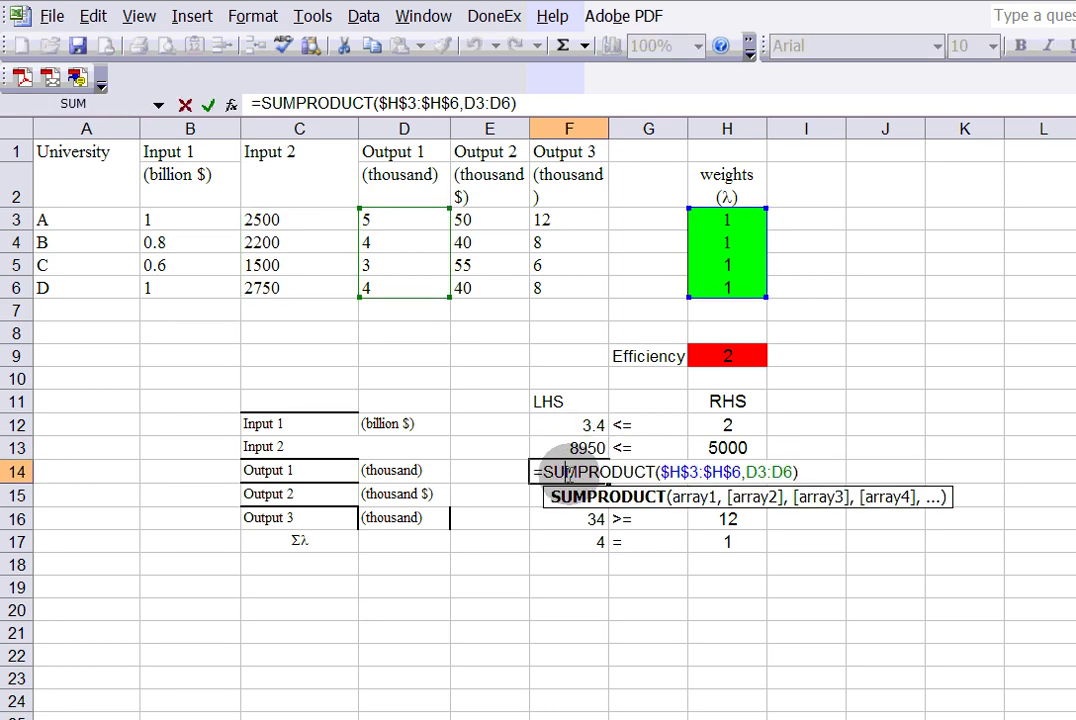
key(Escape)
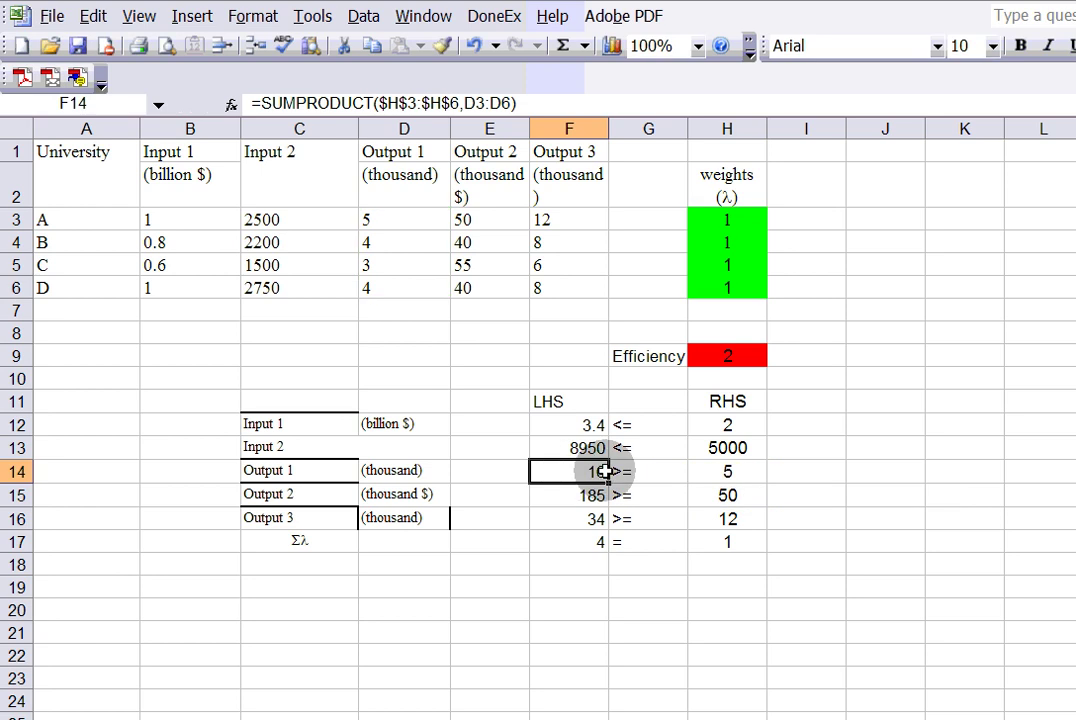
click(725, 426)
double_click(725, 426)
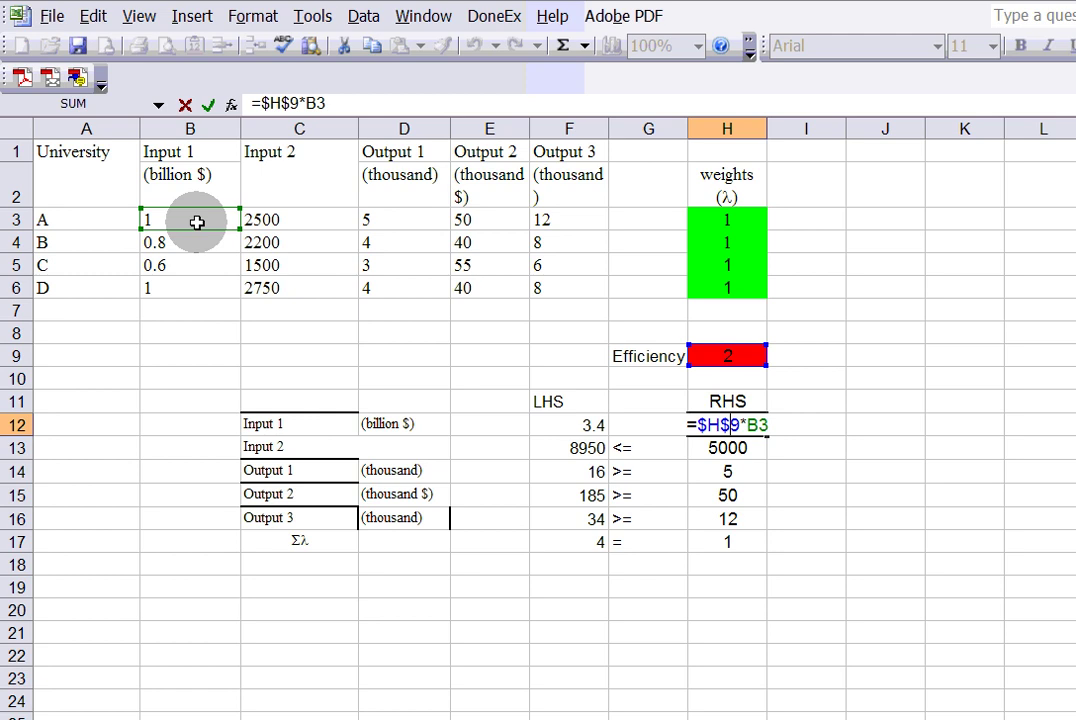
key(Return)
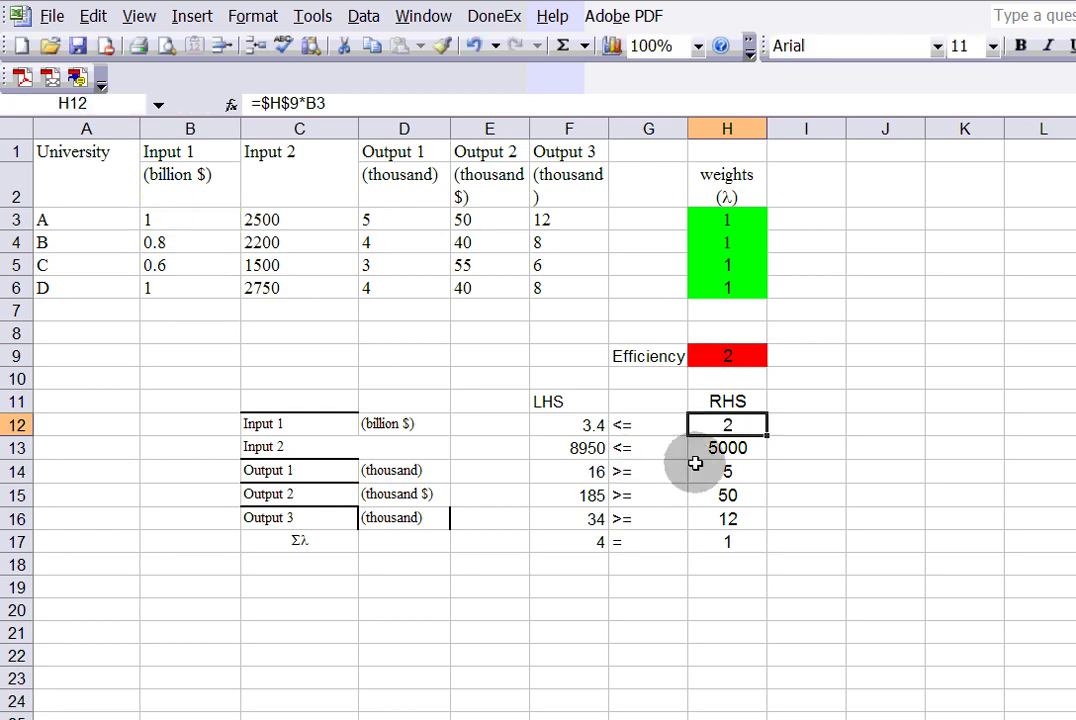
Confirm the Input 2 RHS in H13 and link the Output 1 RHS in H14 to =D3.
click(704, 445)
double_click(707, 447)
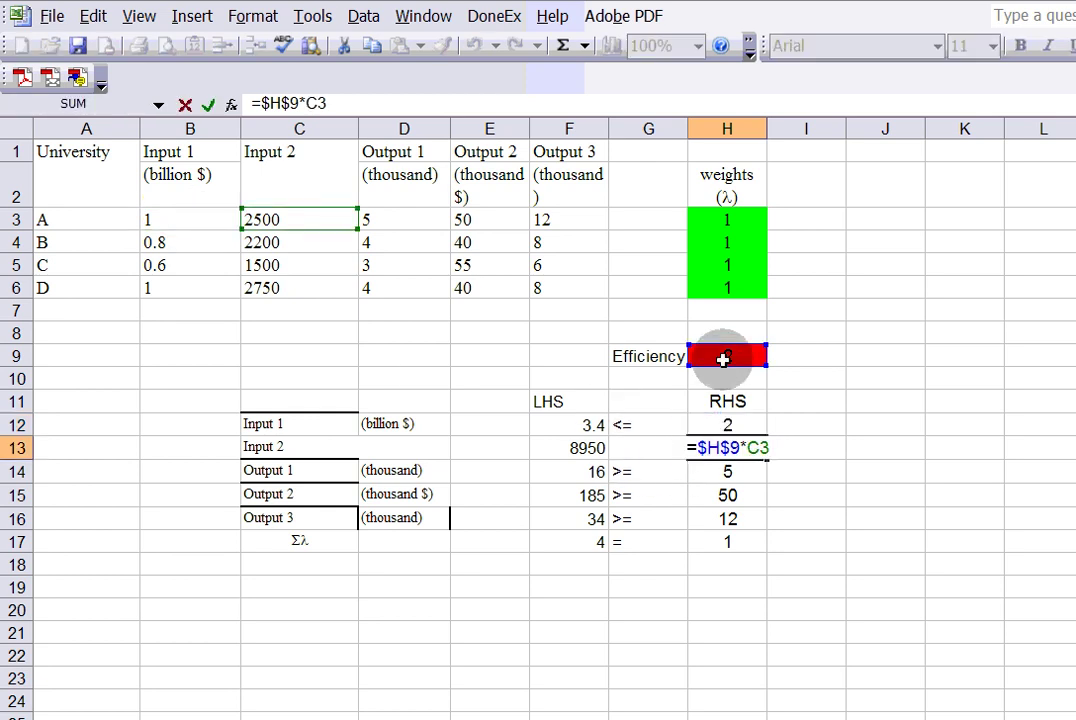
key(ctrl+Return)
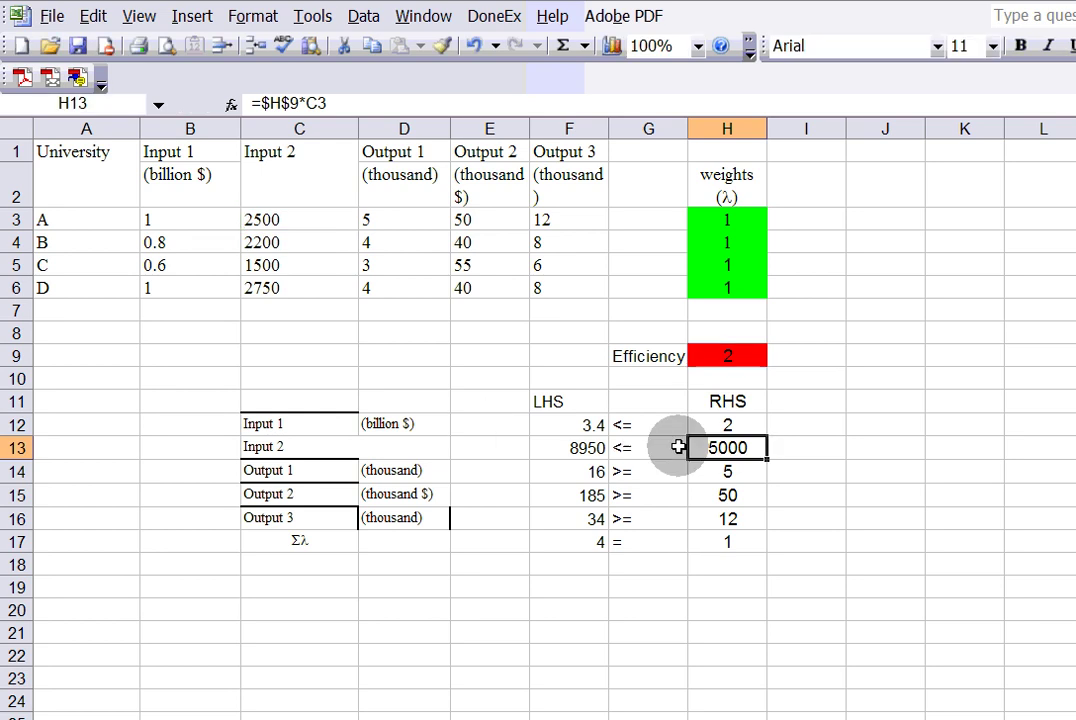
double_click(727, 471)
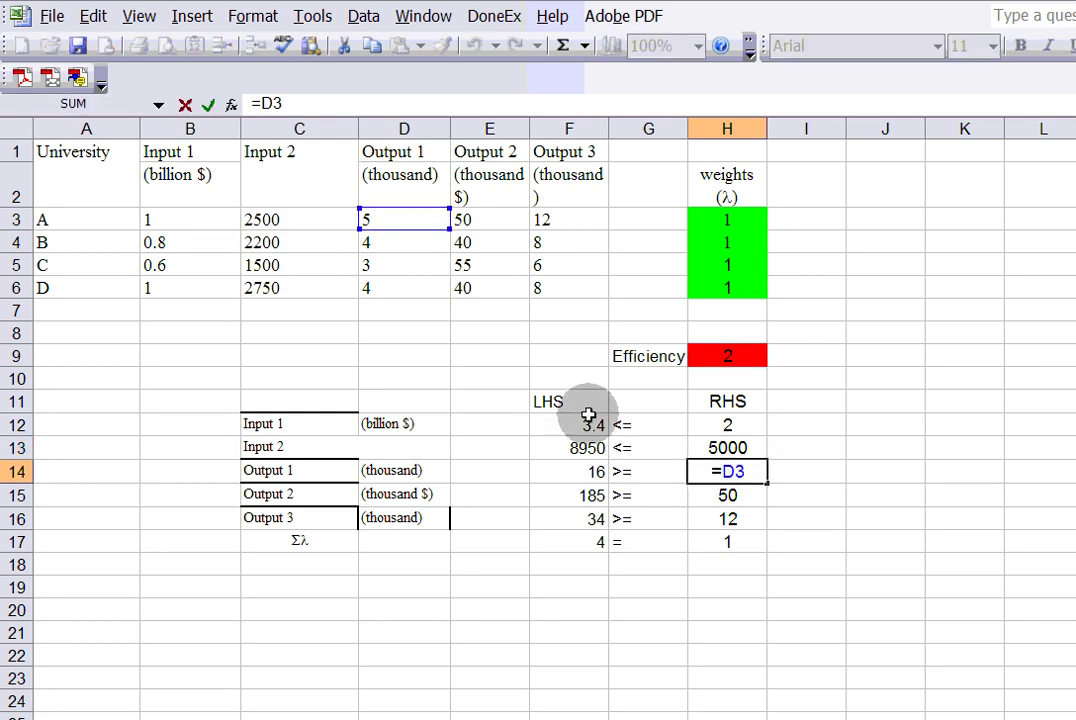
key(ctrl+Return)
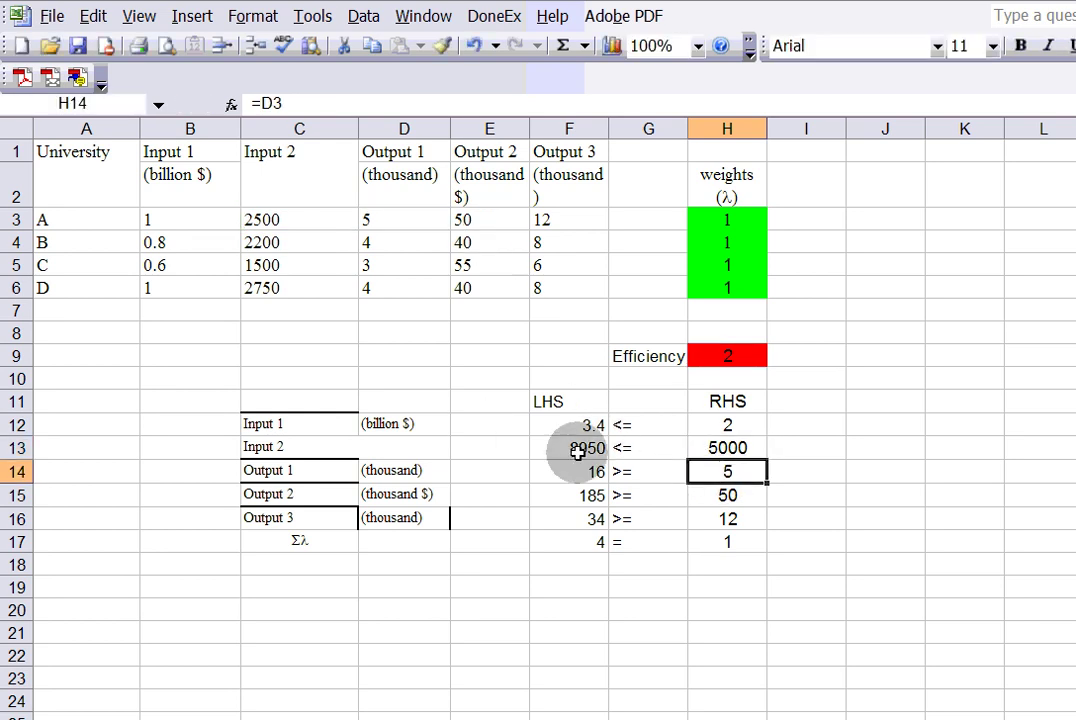
Total the λ weights in F17 with =SUM(H3:H6).
click(568, 542)
double_click(568, 542)
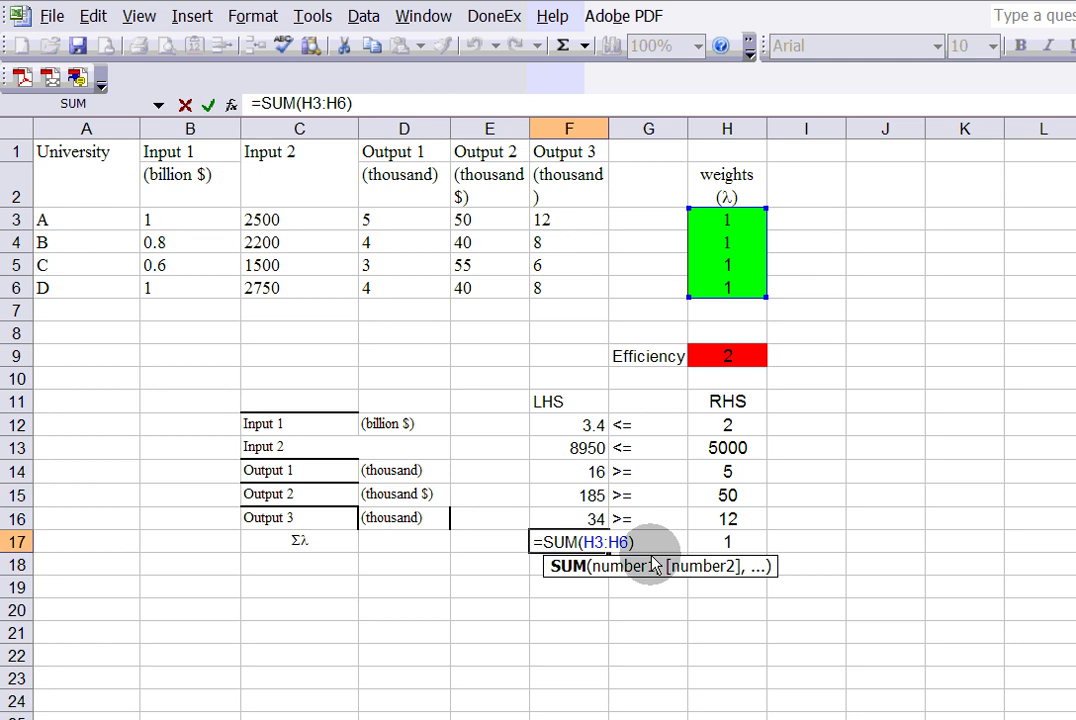
key(Escape)
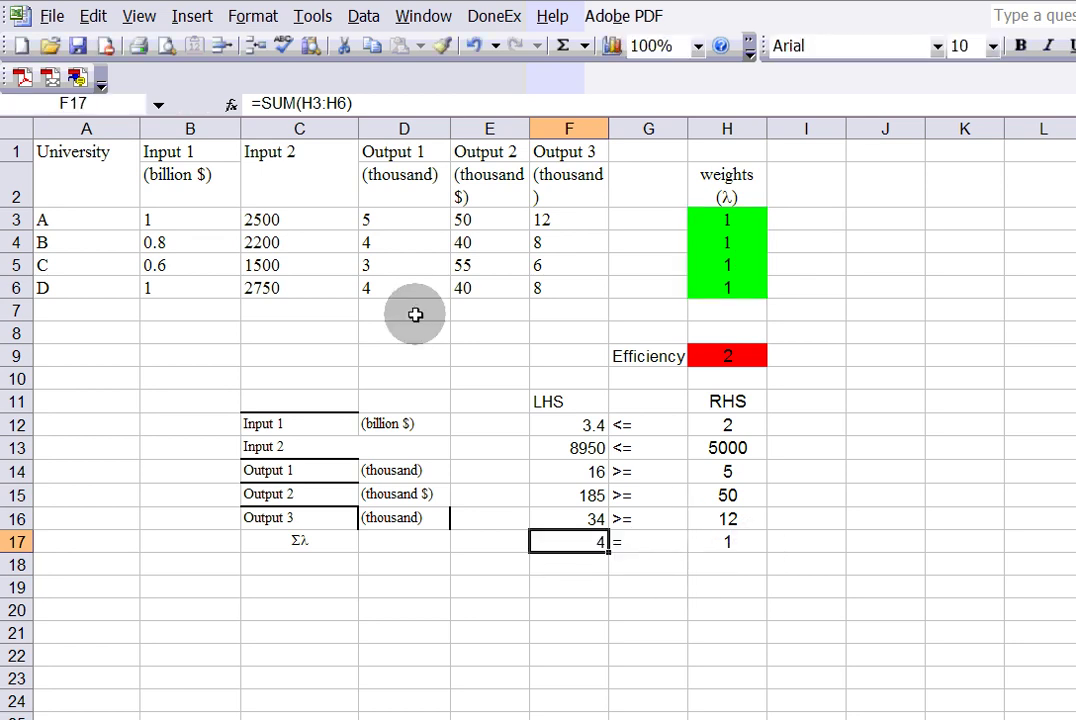
Open Solver and review its constraints: inputs ≤ RHS, outputs ≥ RHS, Σλ = 1.
click(312, 18)
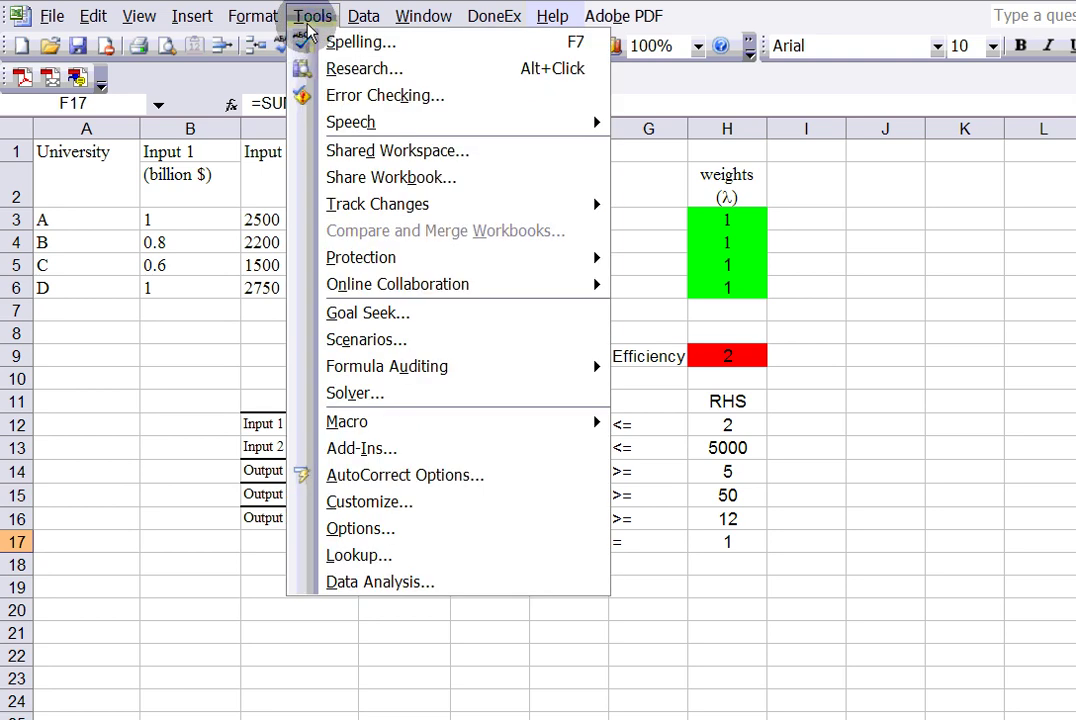
click(388, 398)
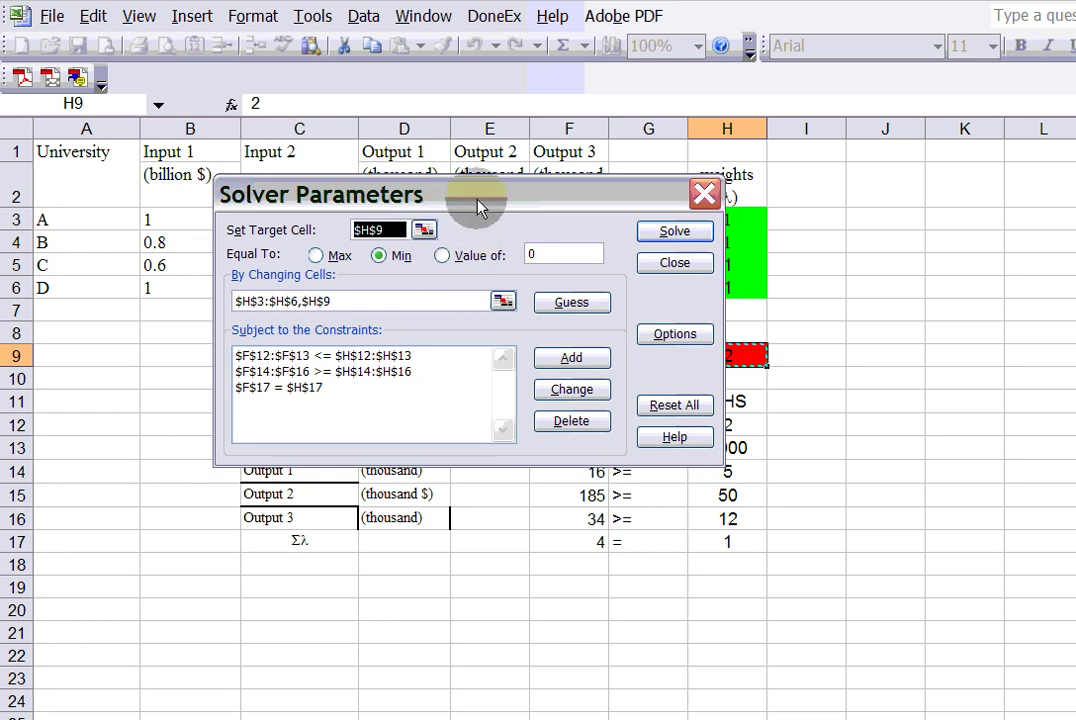
drag(482, 202, 336, 184)
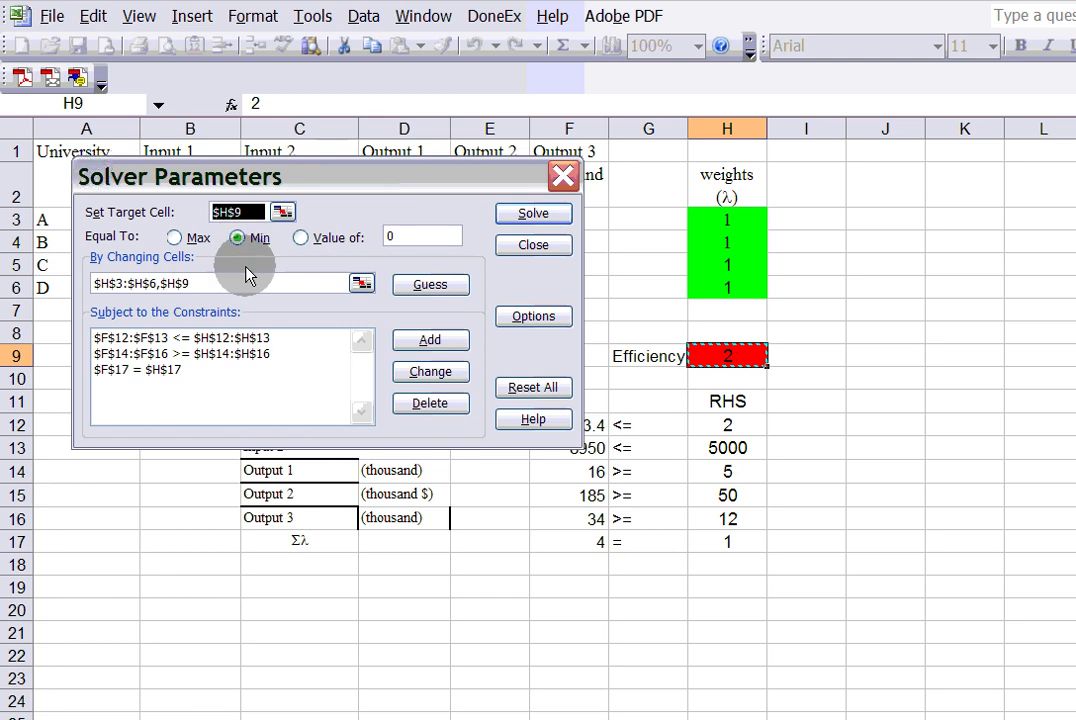
click(240, 340)
click(245, 355)
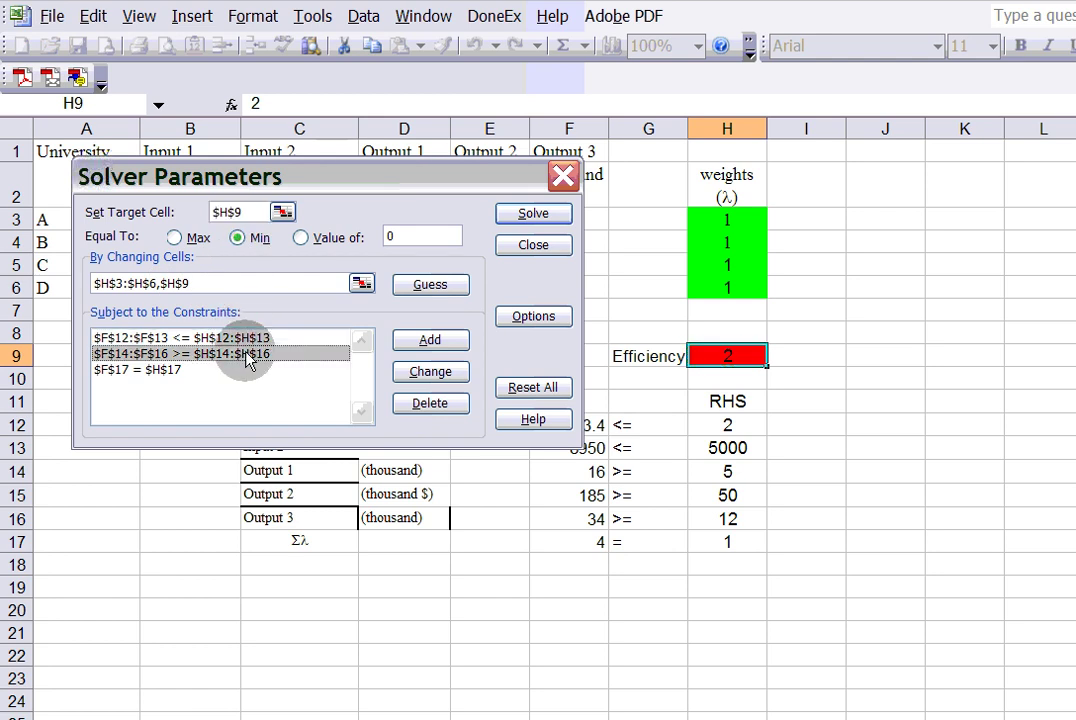
click(247, 340)
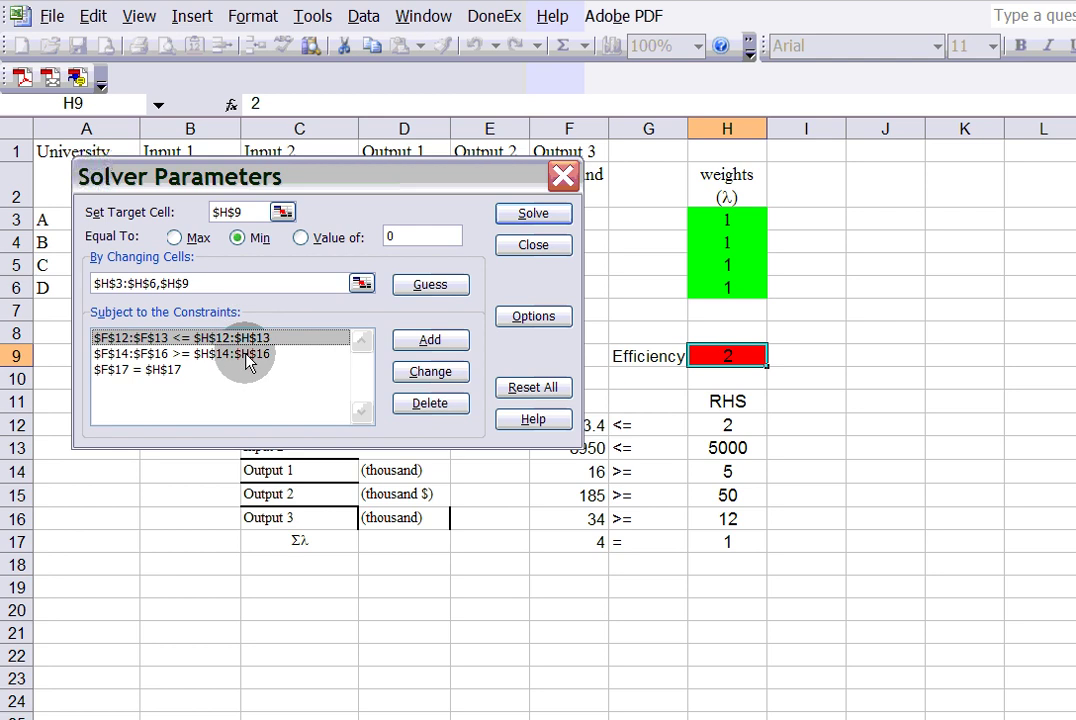
click(247, 356)
click(164, 372)
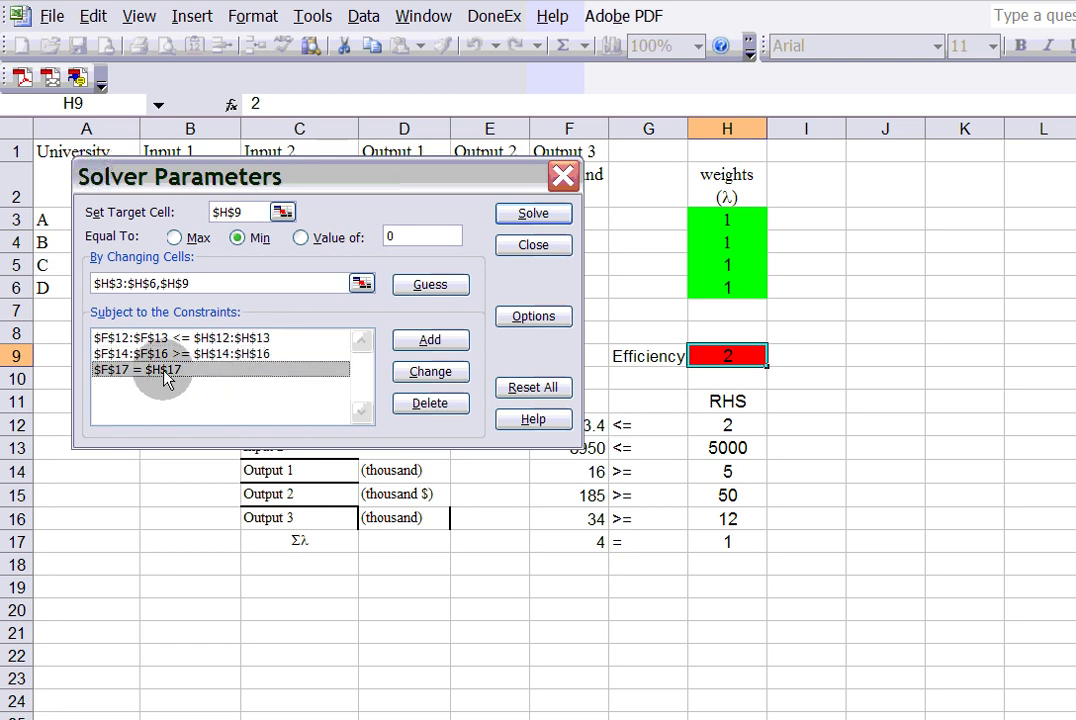
click(512, 316)
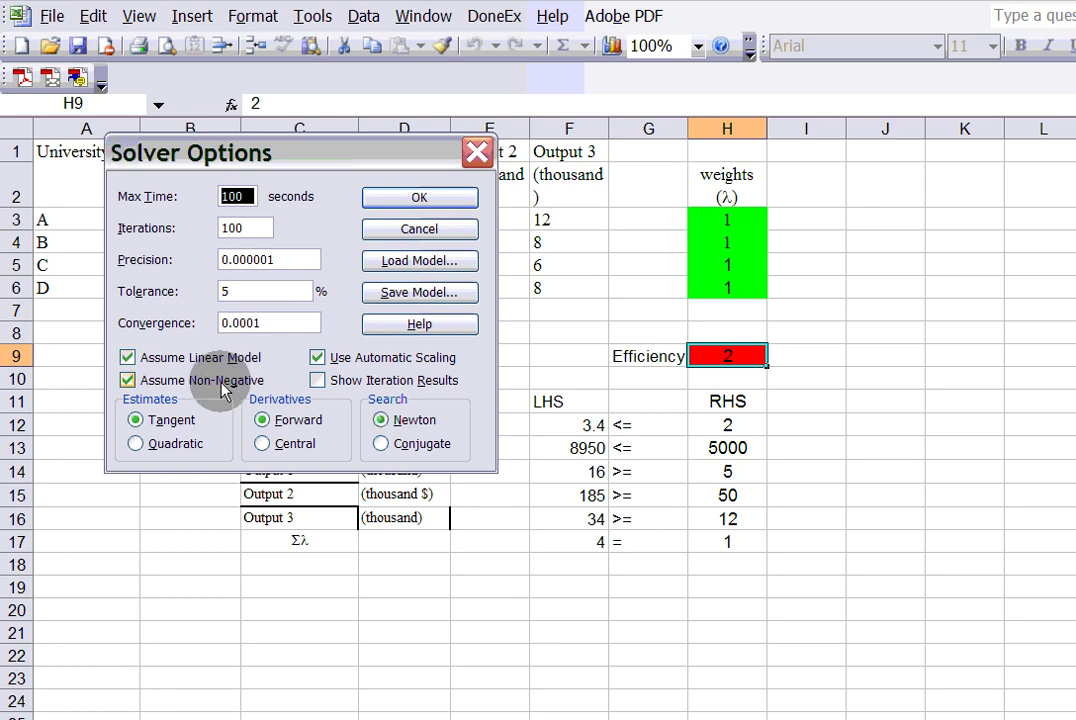
Accept the linear, non-negative Solver options and solve university A's model.
click(368, 200)
click(471, 215)
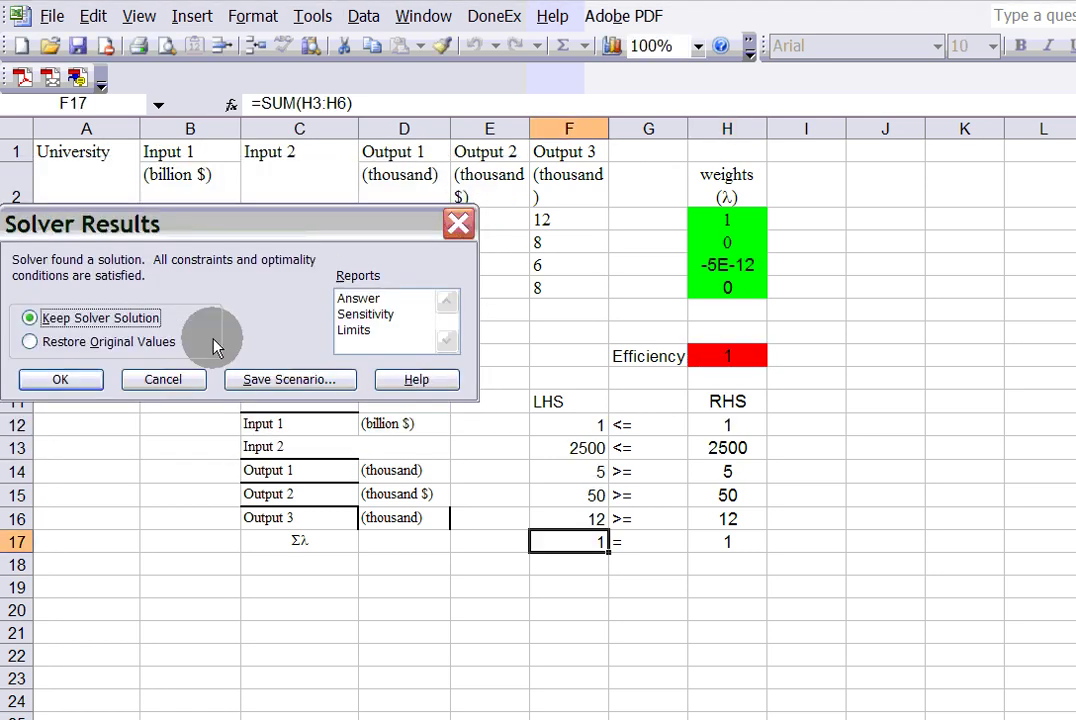
Keep Solver's solution, then check efficiency in H9, LHS values F12:F17 and the H12 formula.
click(60, 379)
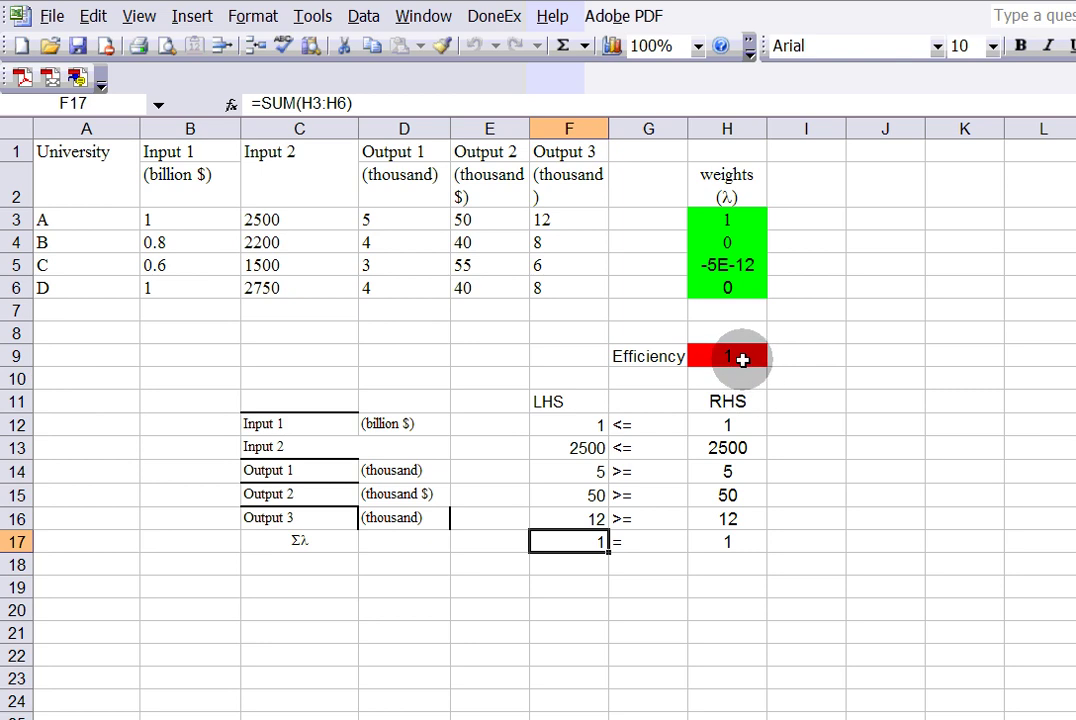
click(742, 359)
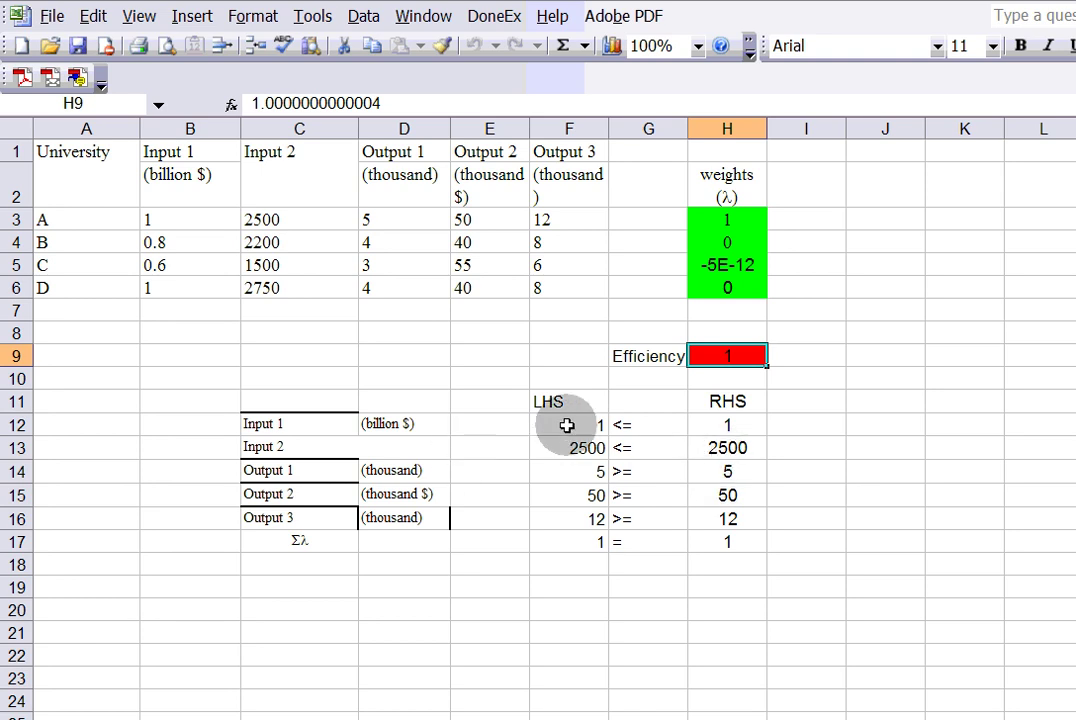
drag(566, 425, 566, 535)
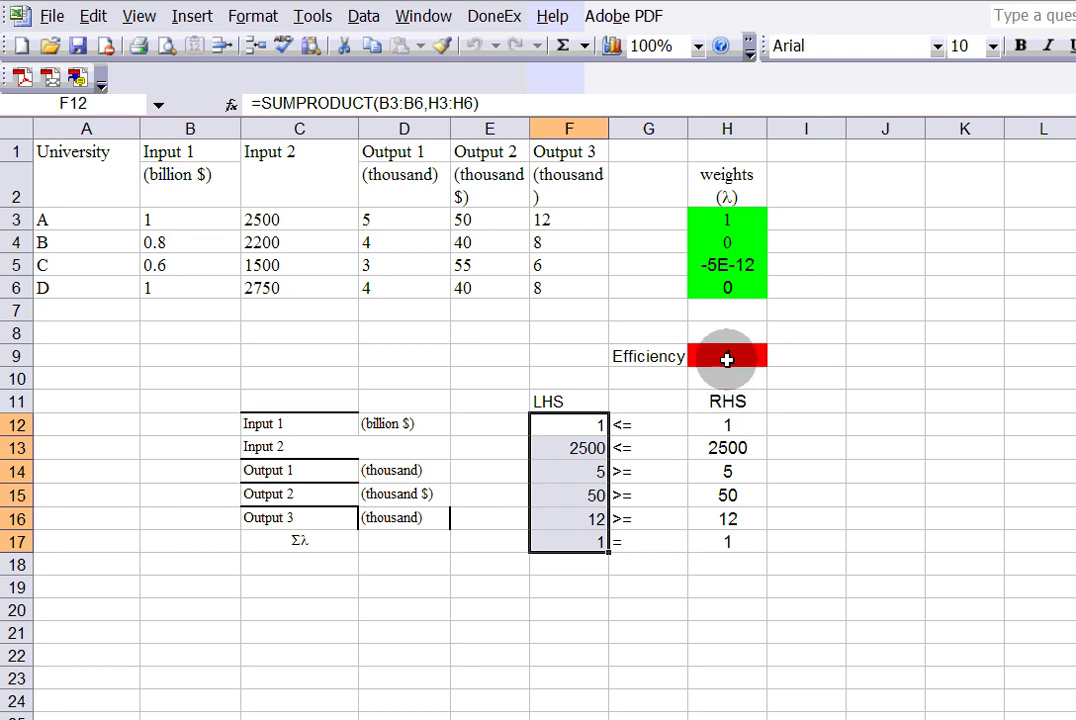
click(727, 424)
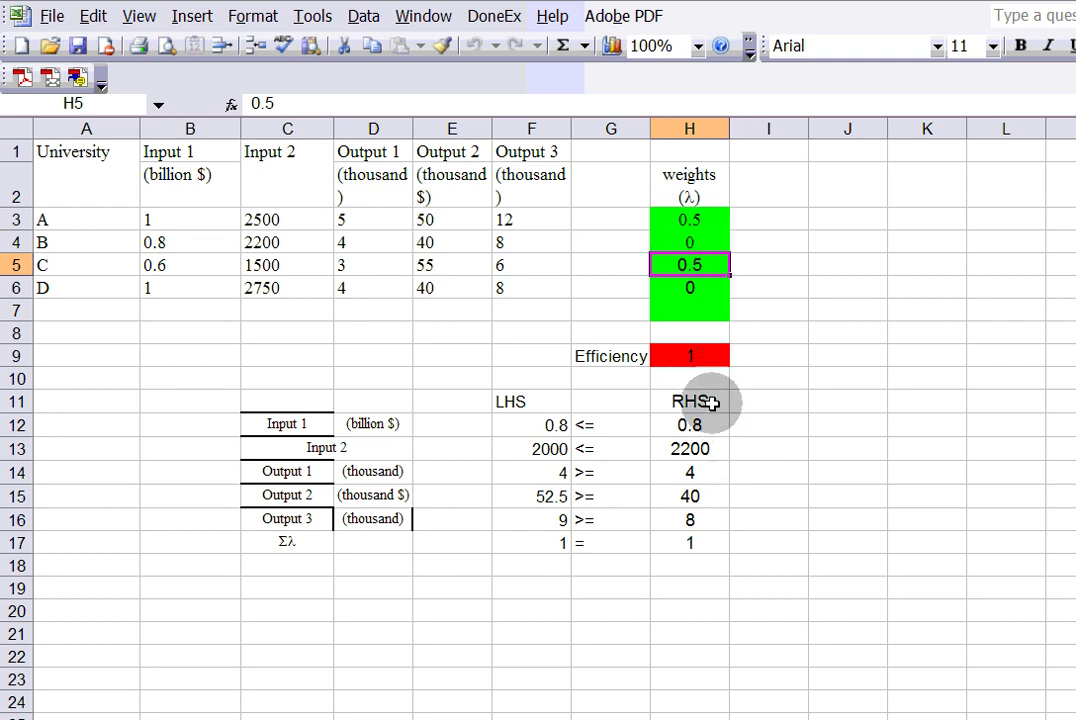
Change H12 to =$H$9*B4 and H13 to =$H$9*C4 for university B.
click(690, 424)
double_click(690, 424)
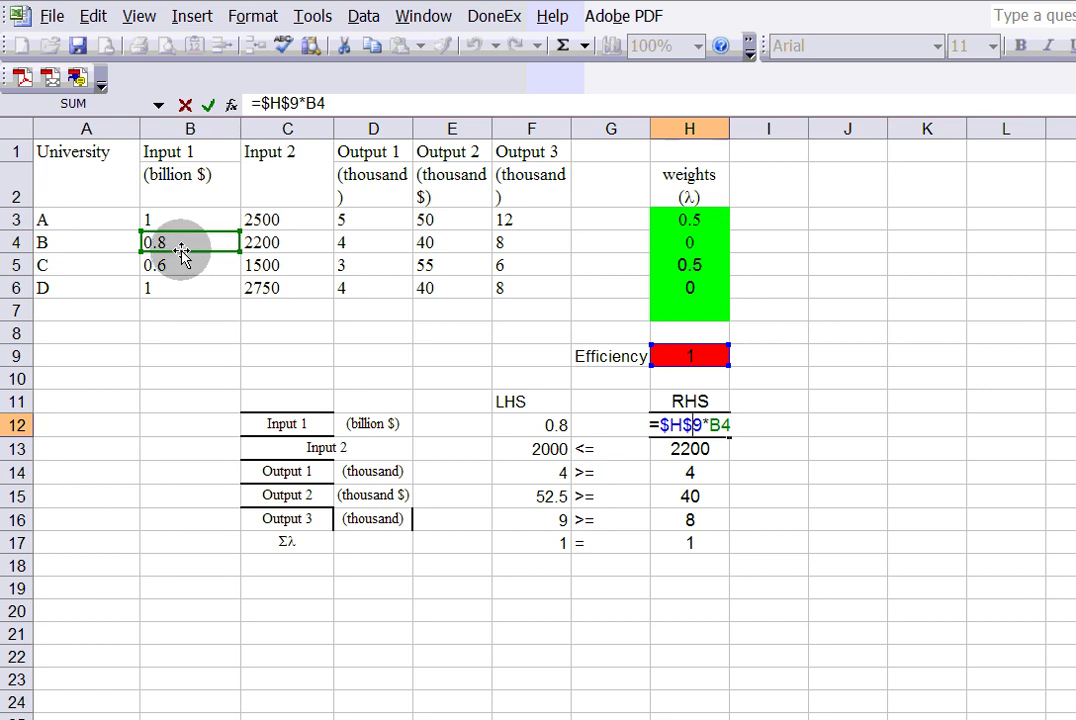
key(ctrl+Return)
click(662, 449)
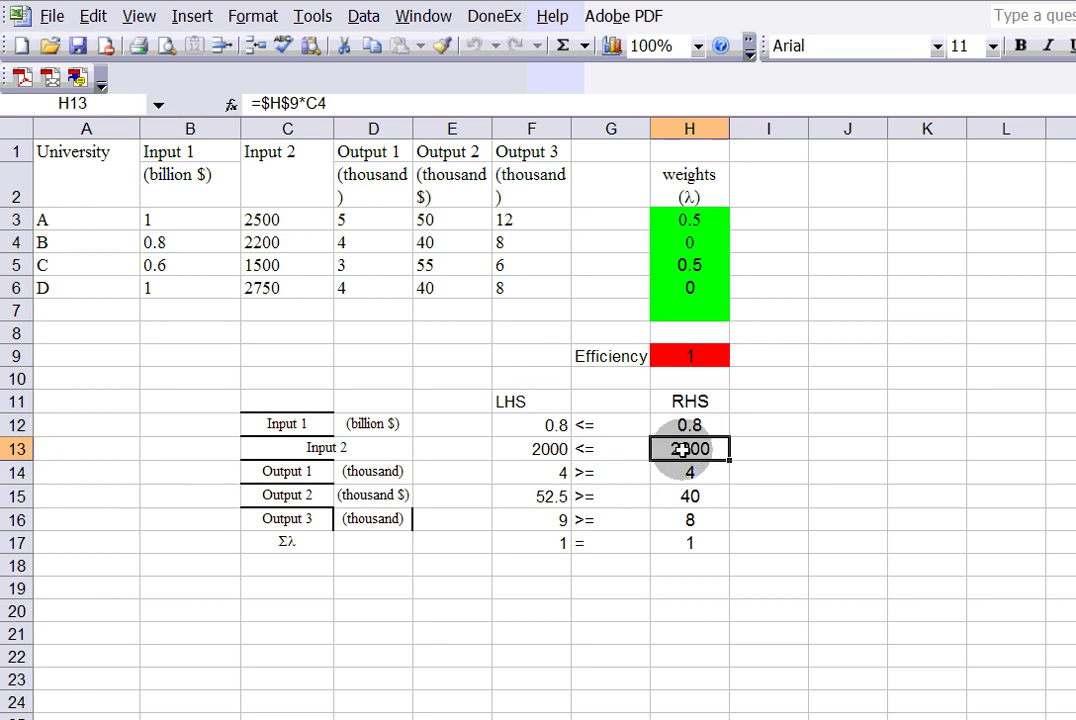
double_click(662, 449)
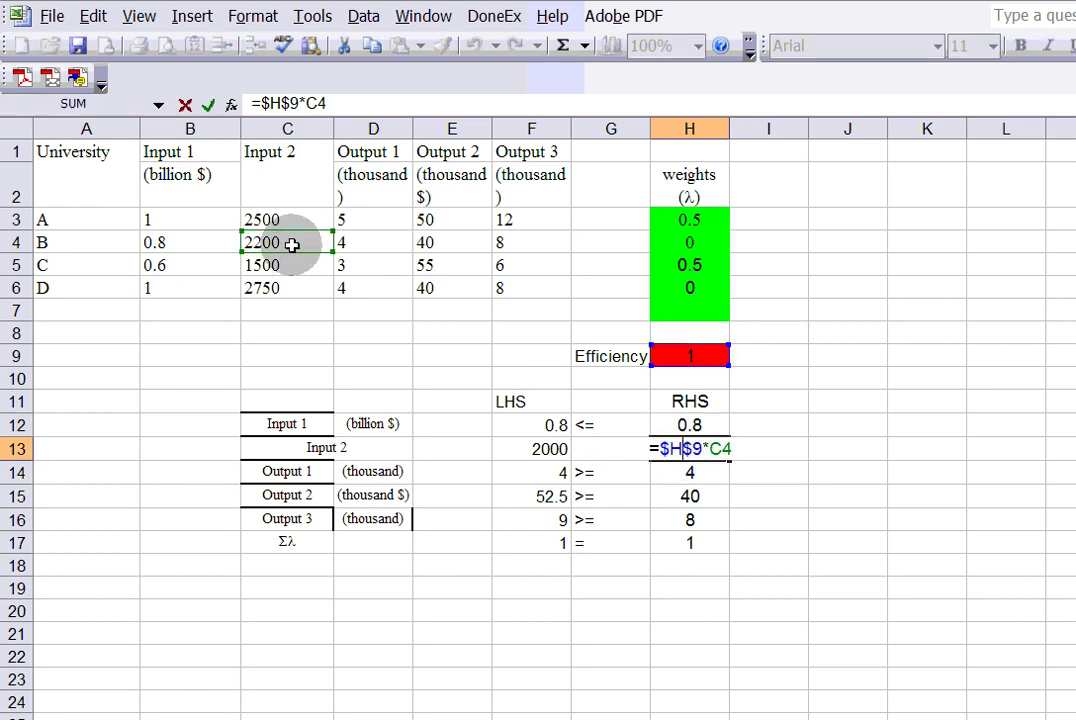
key(ctrl+Return)
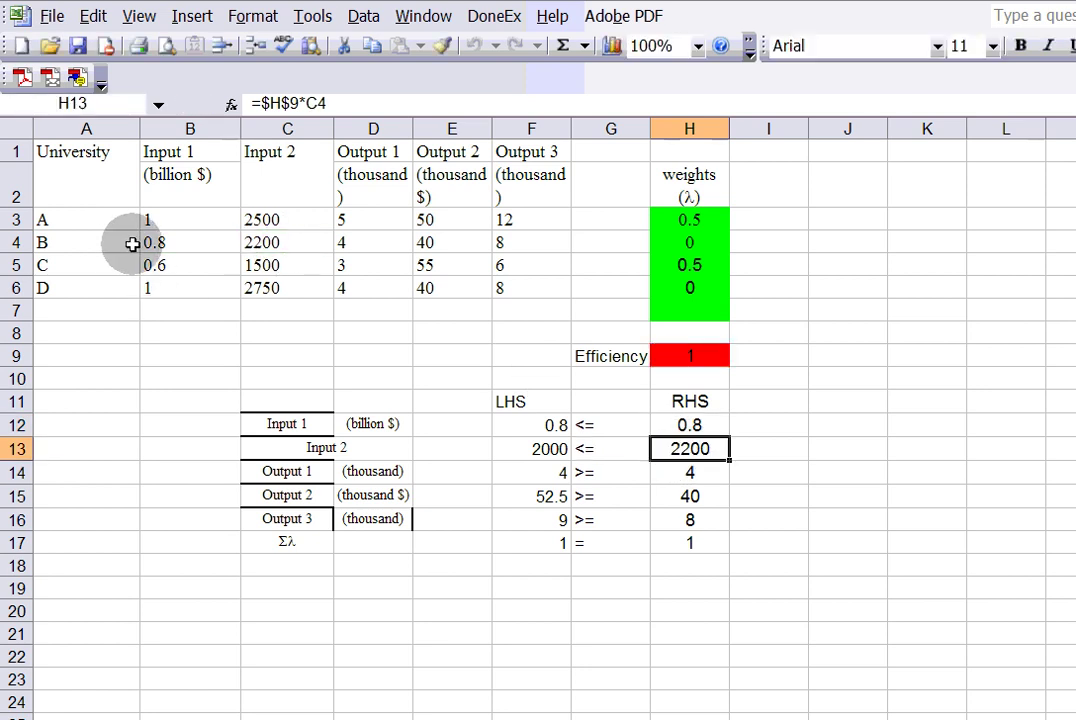
drag(697, 471, 706, 512)
click(744, 447)
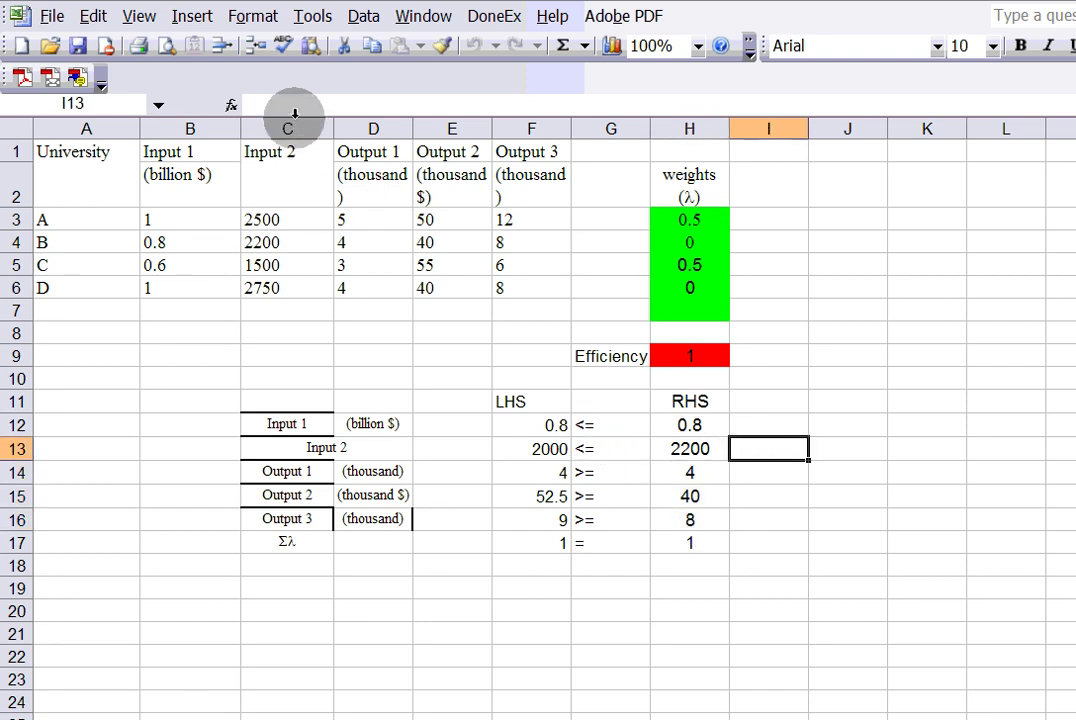
click(310, 18)
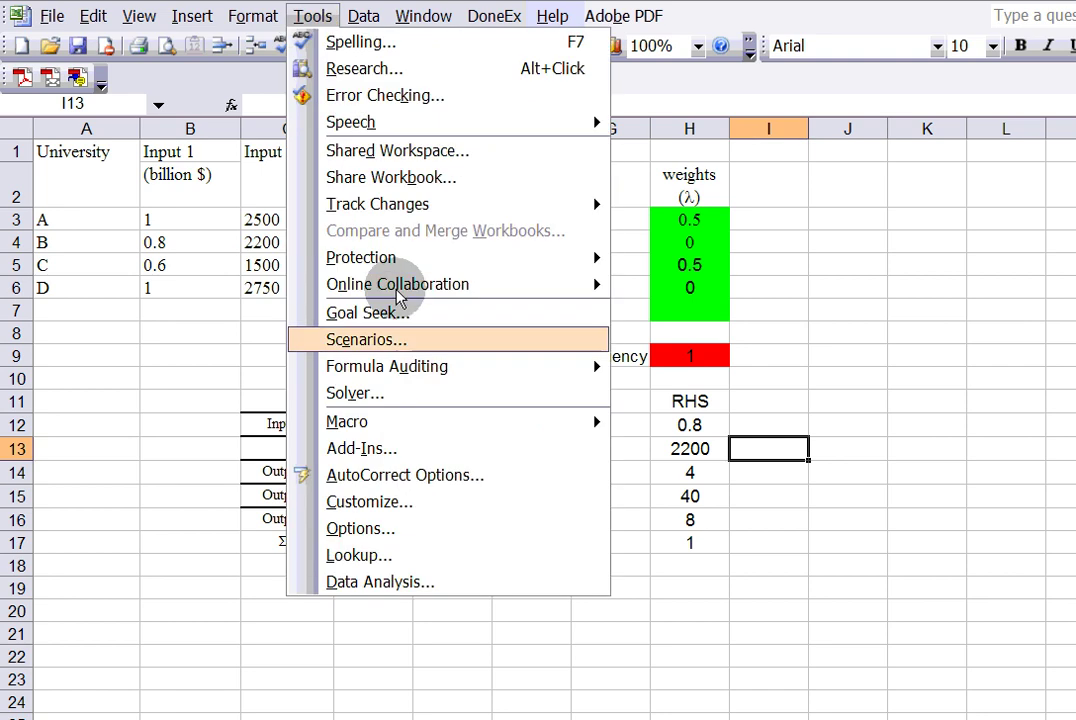
mouse_move(256, 32)
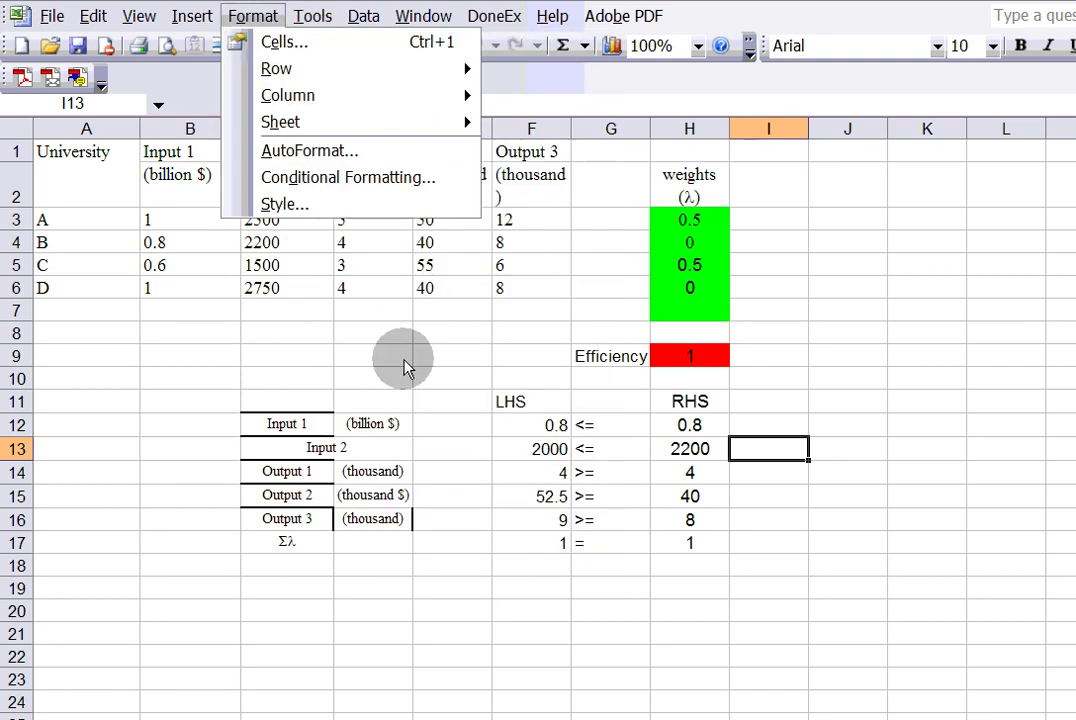
click(401, 355)
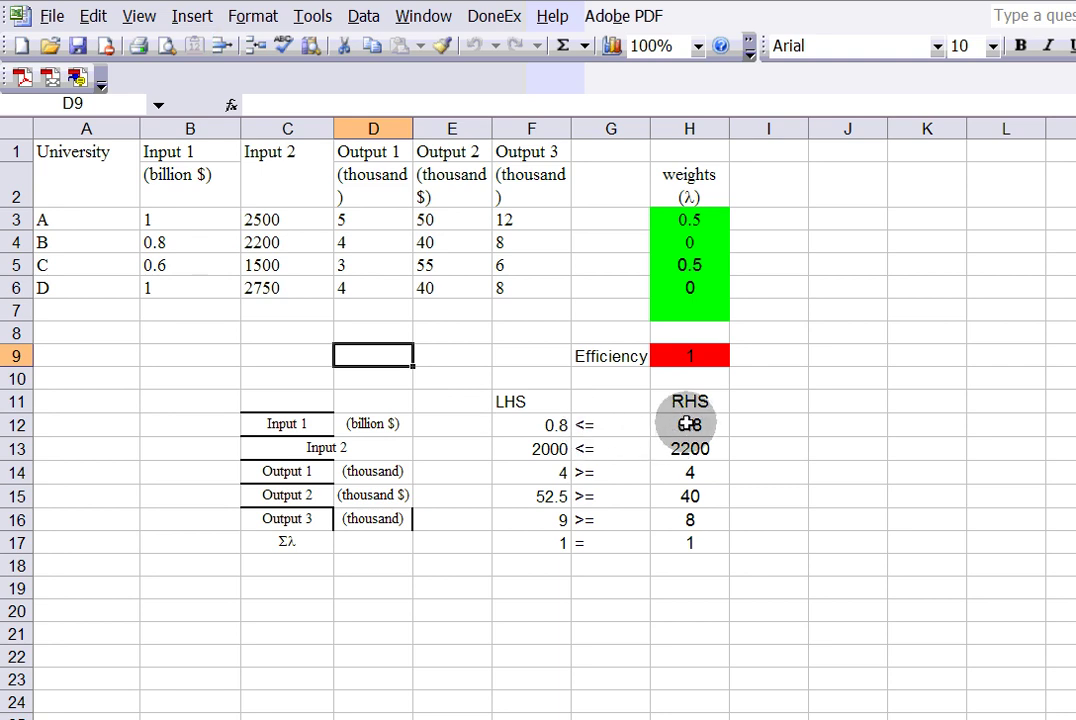
drag(689, 424, 683, 542)
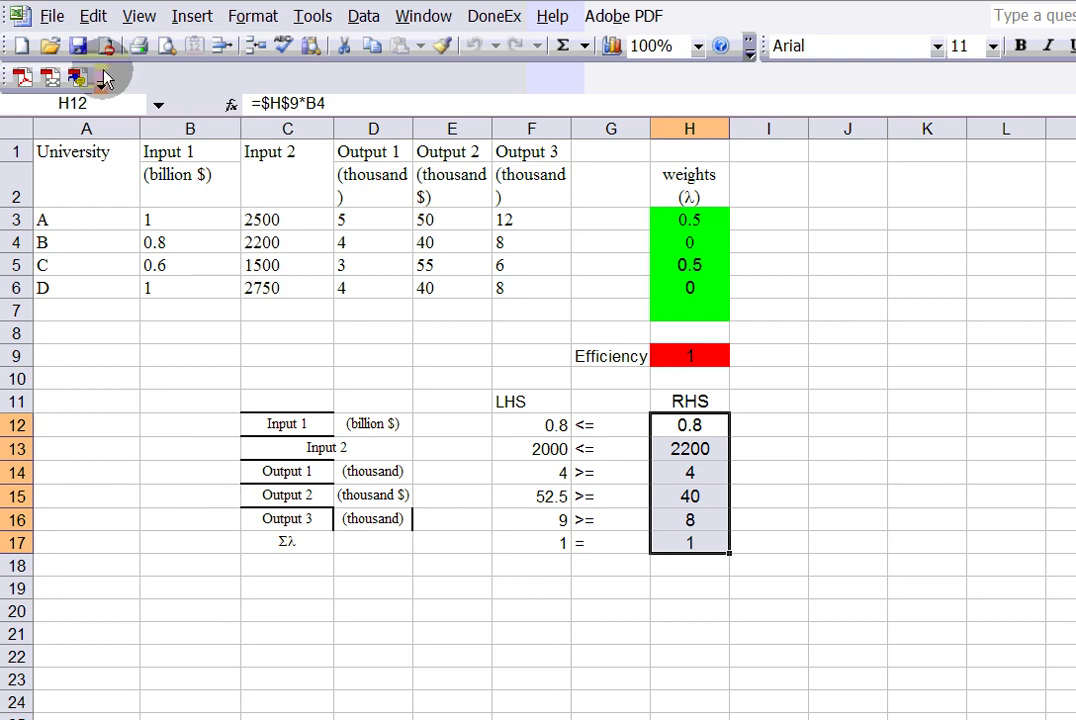
click(92, 16)
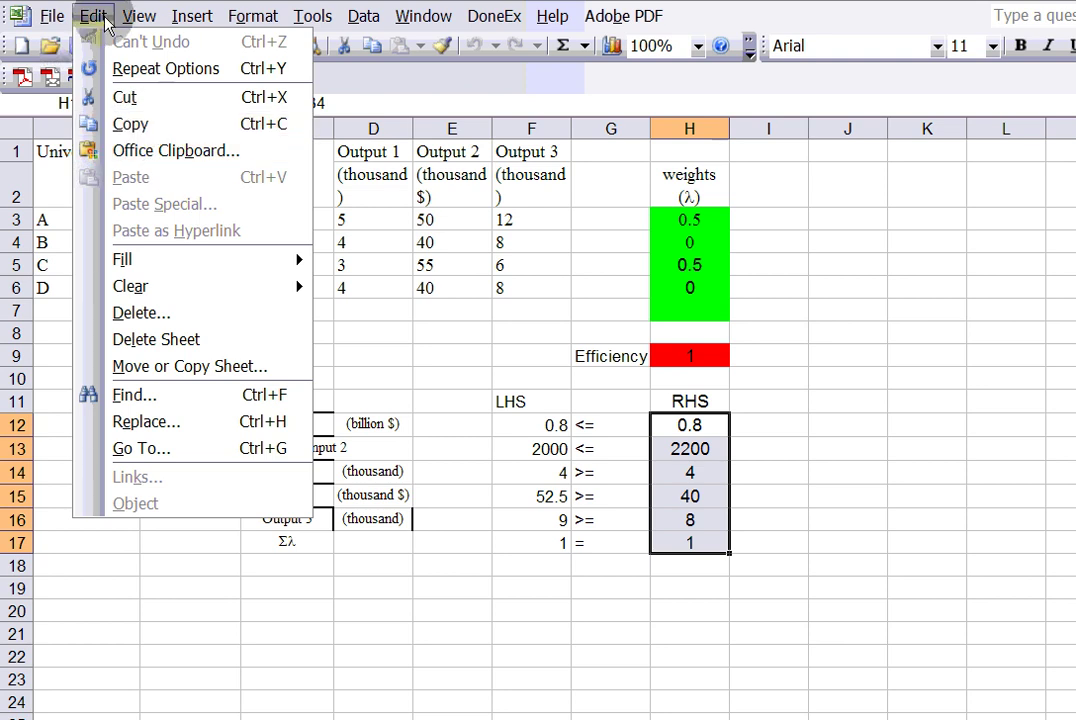
click(531, 400)
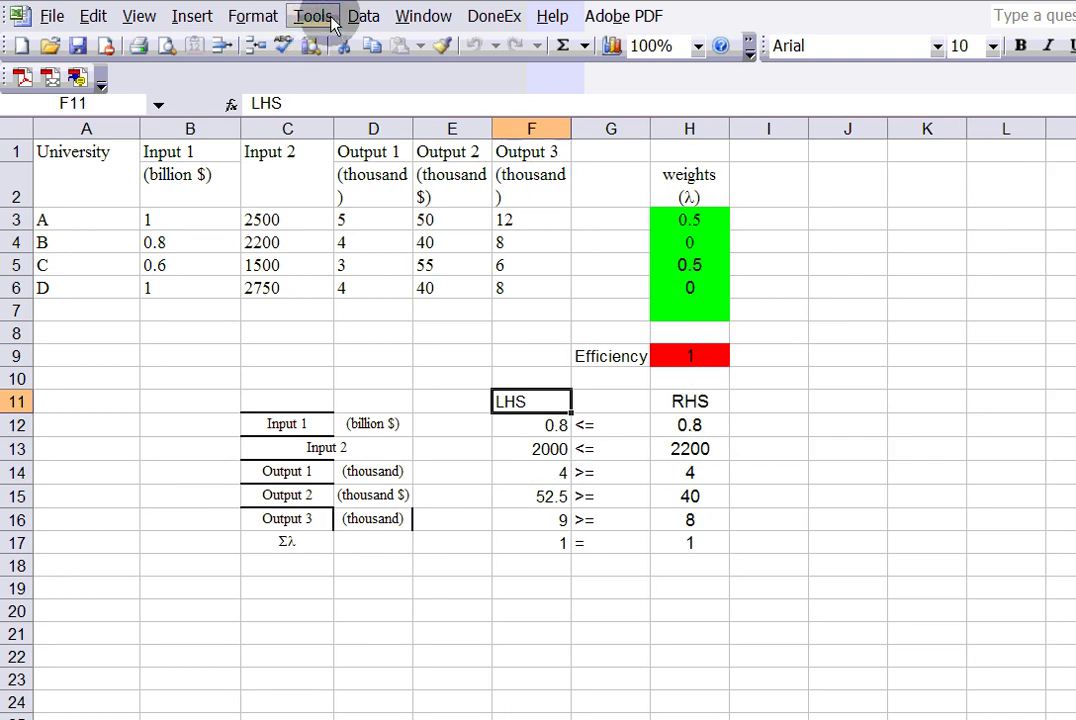
Run Solver on university B's model, keep the solution and check efficiency 1 in H9.
click(330, 22)
click(371, 392)
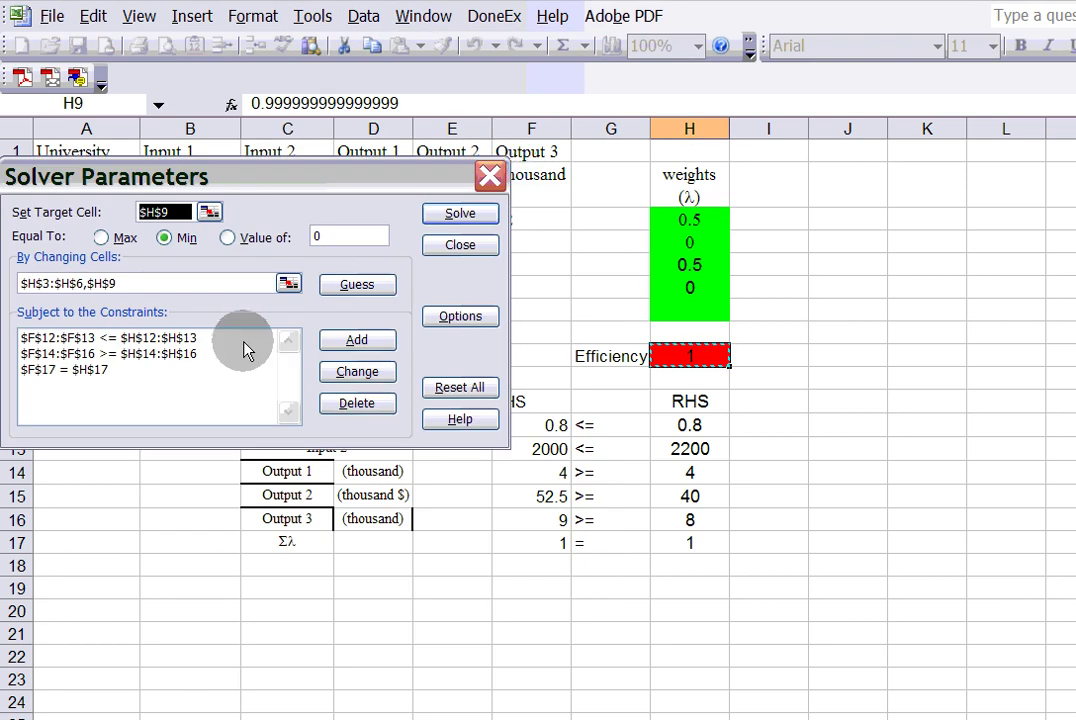
click(470, 216)
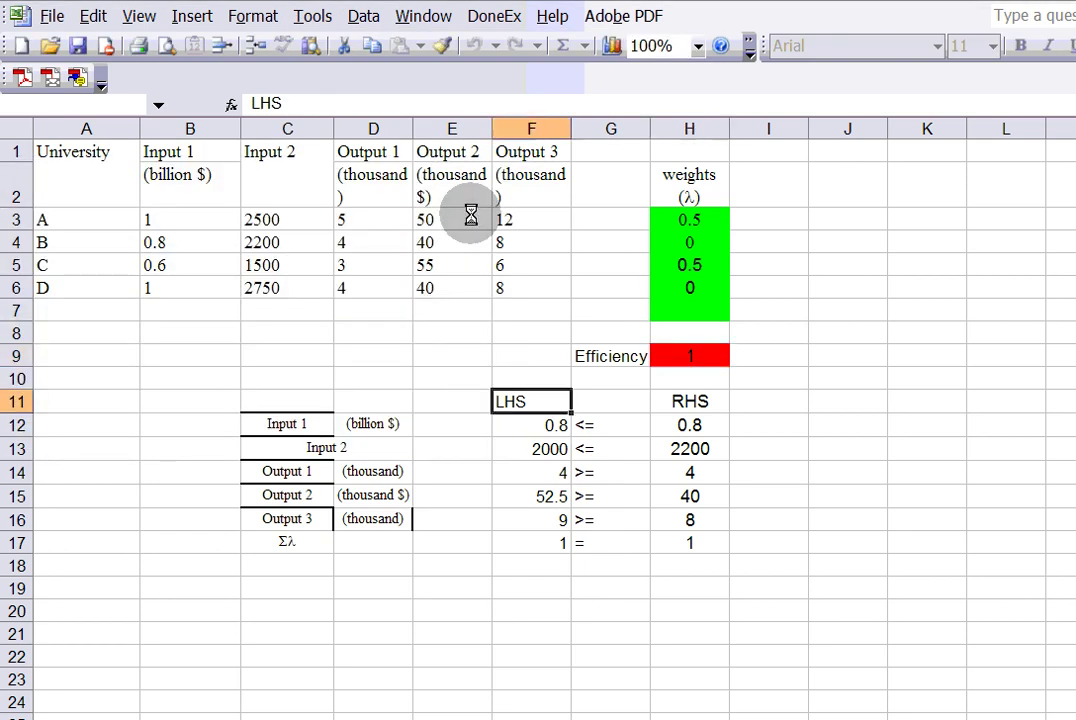
click(67, 377)
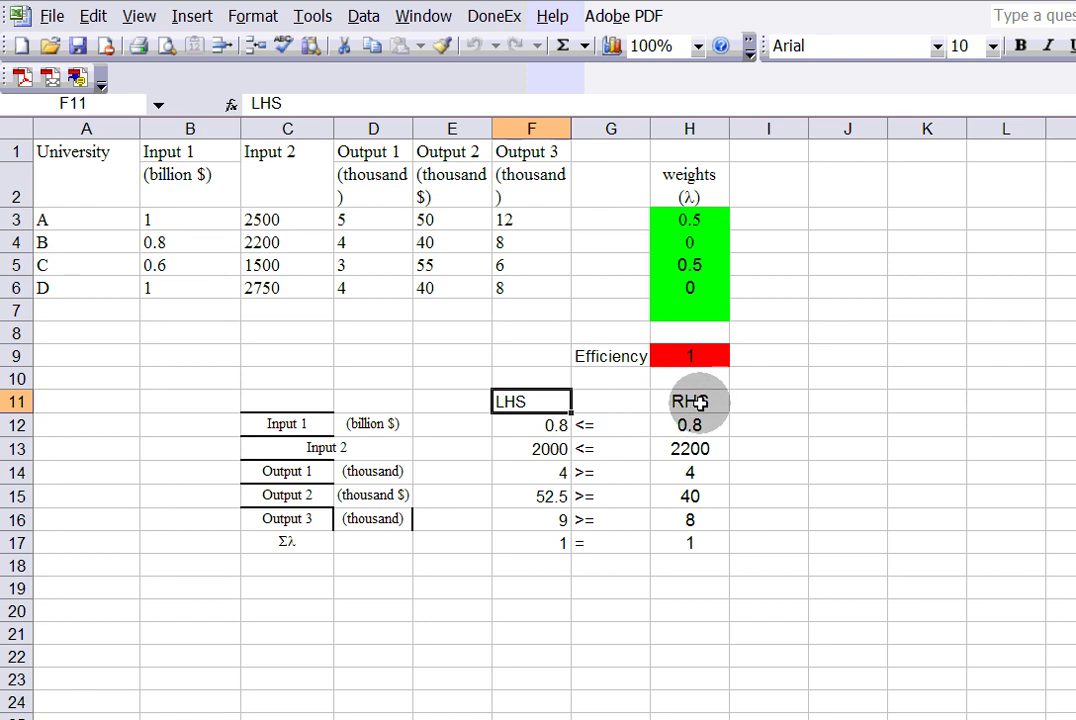
click(705, 357)
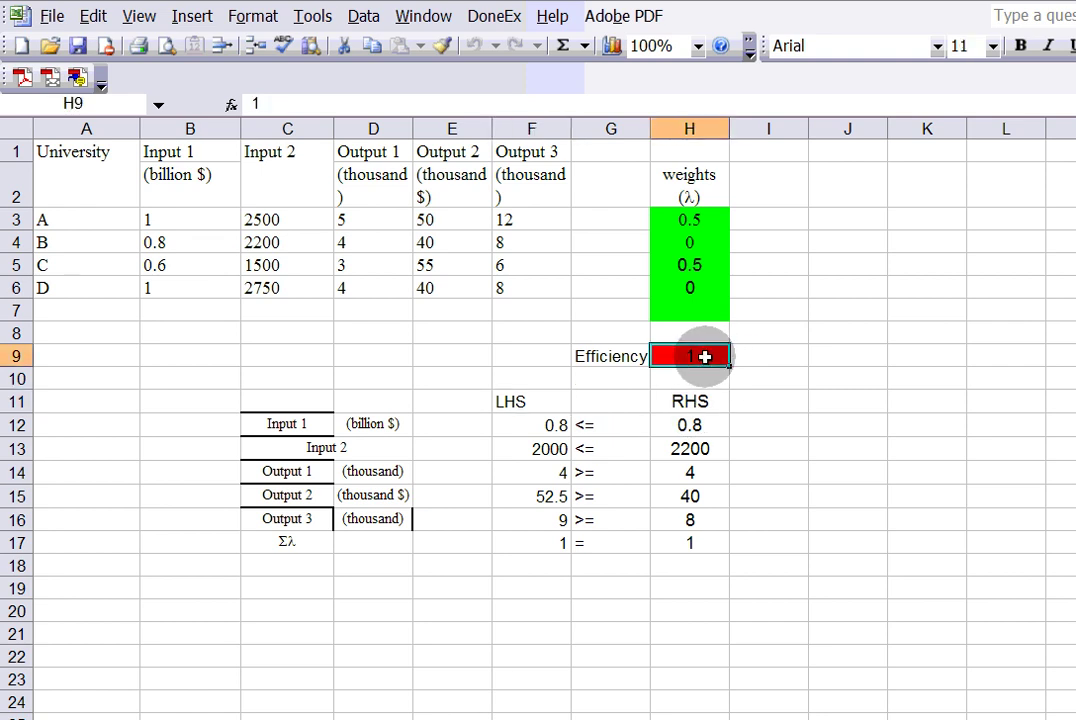